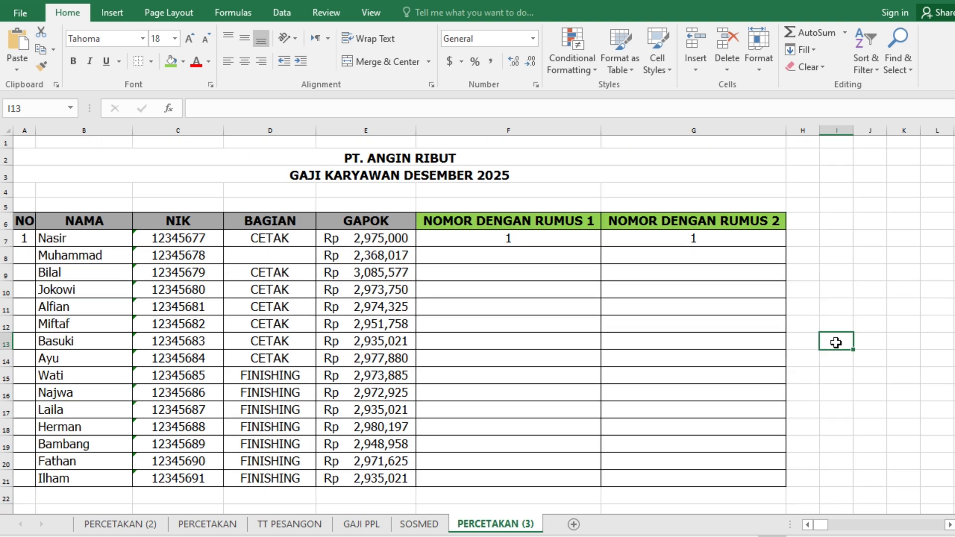
- Look over the December 2025 salary table, its titles and the list of auto-numbering topics beneath it
{"action": "scroll", "coordinate": [485, 359], "scroll_direction": "down", "scroll_amount": 4}
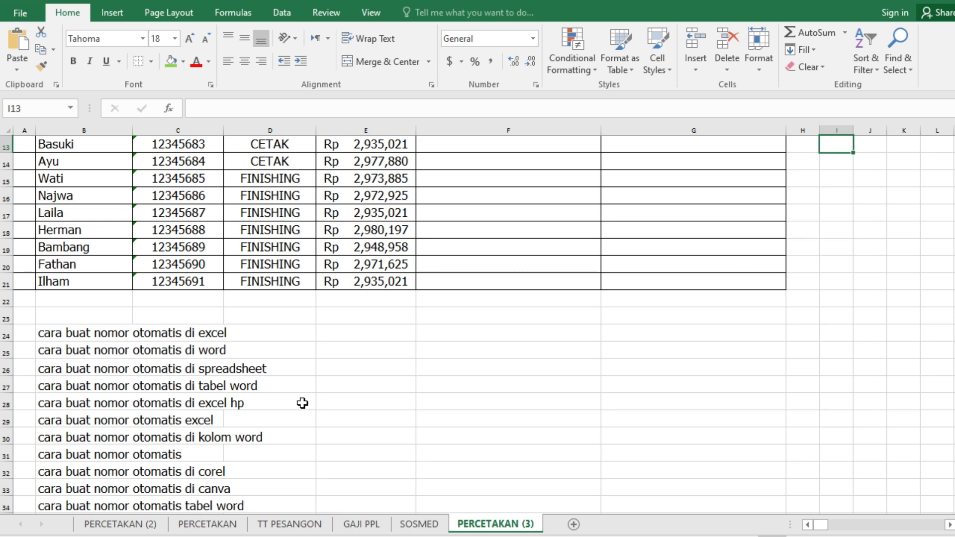
{"action": "scroll", "coordinate": [297, 407], "scroll_direction": "down", "scroll_amount": 3}
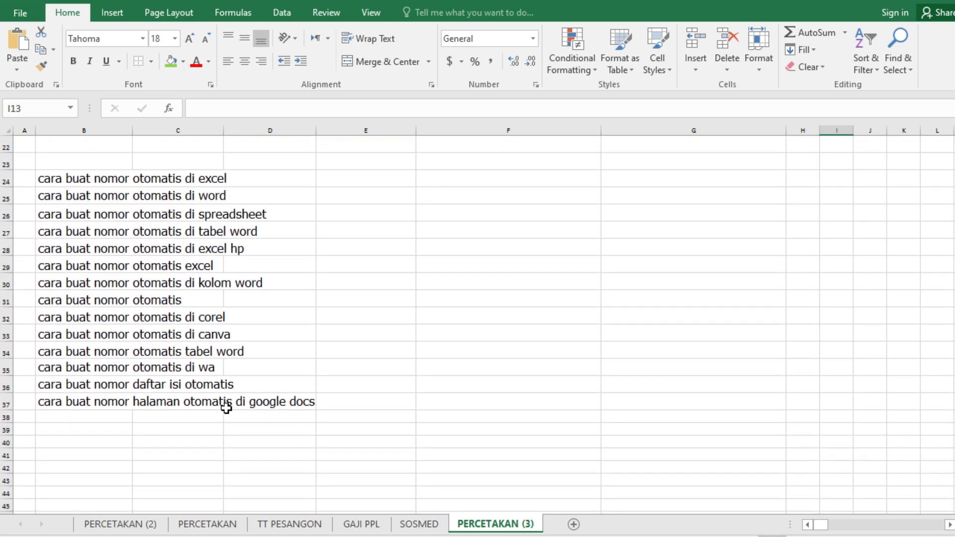
{"action": "scroll", "coordinate": [157, 442], "scroll_direction": "up", "scroll_amount": 1}
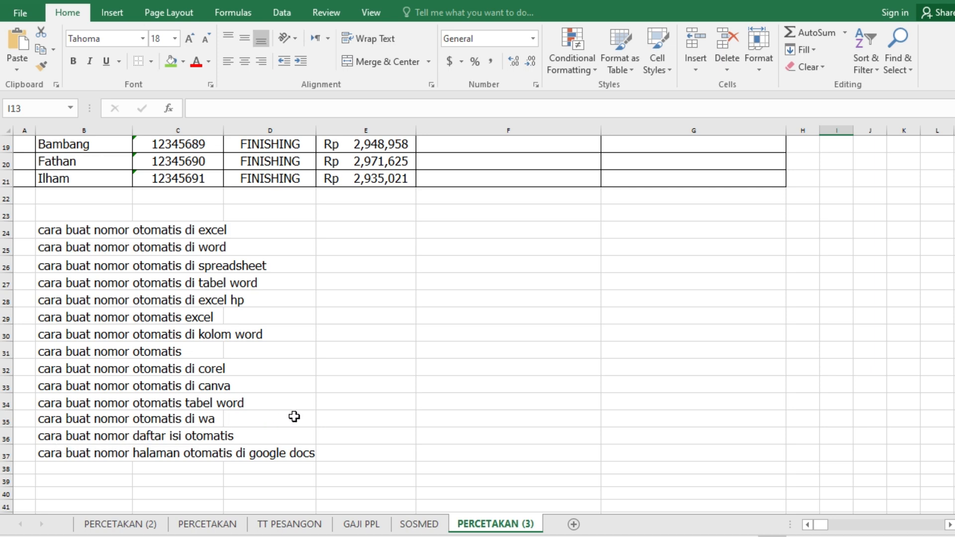
{"action": "scroll", "coordinate": [295, 417], "scroll_direction": "up", "scroll_amount": 3}
{"action": "scroll", "coordinate": [230, 399], "scroll_direction": "up", "scroll_amount": 4}
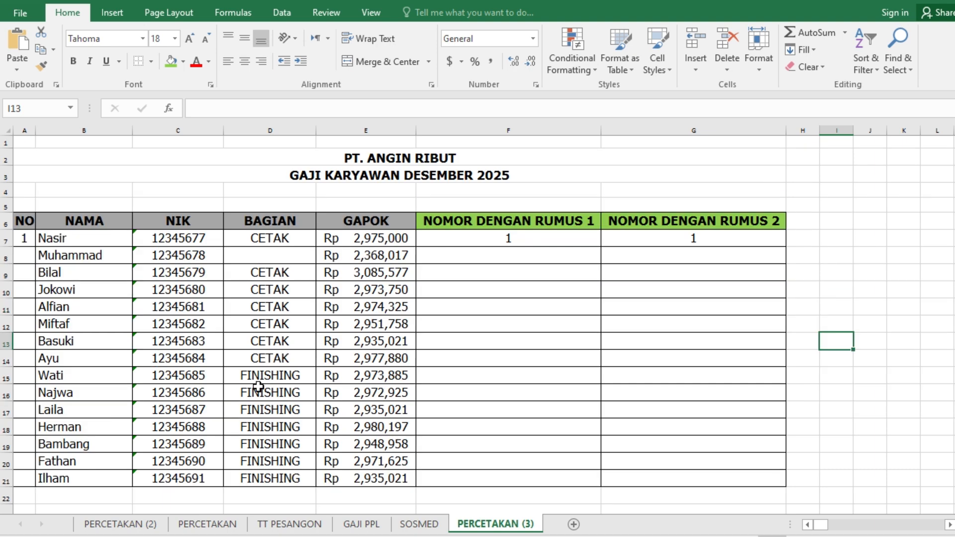
{"action": "scroll", "coordinate": [433, 284], "scroll_direction": "down", "scroll_amount": 1}
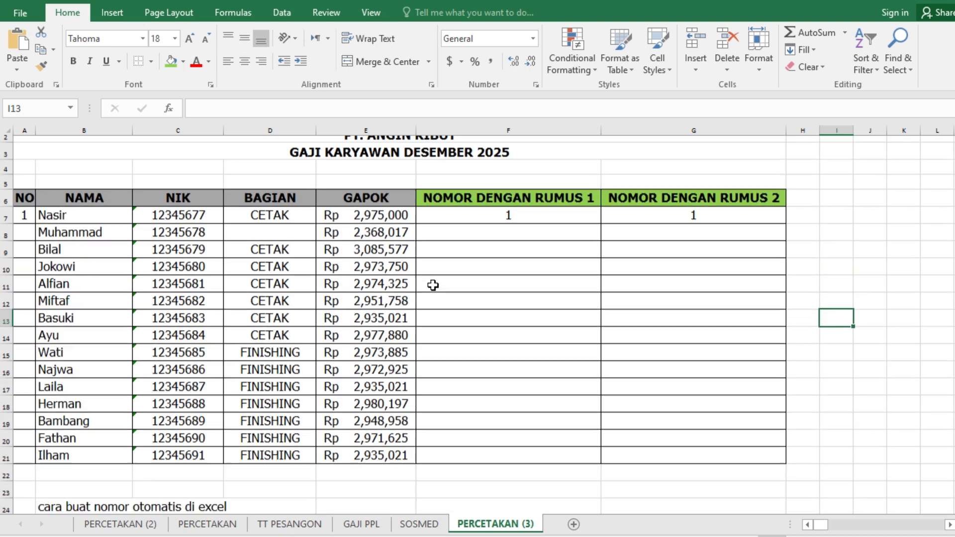
{"action": "scroll", "coordinate": [433, 285], "scroll_direction": "up", "scroll_amount": 1}
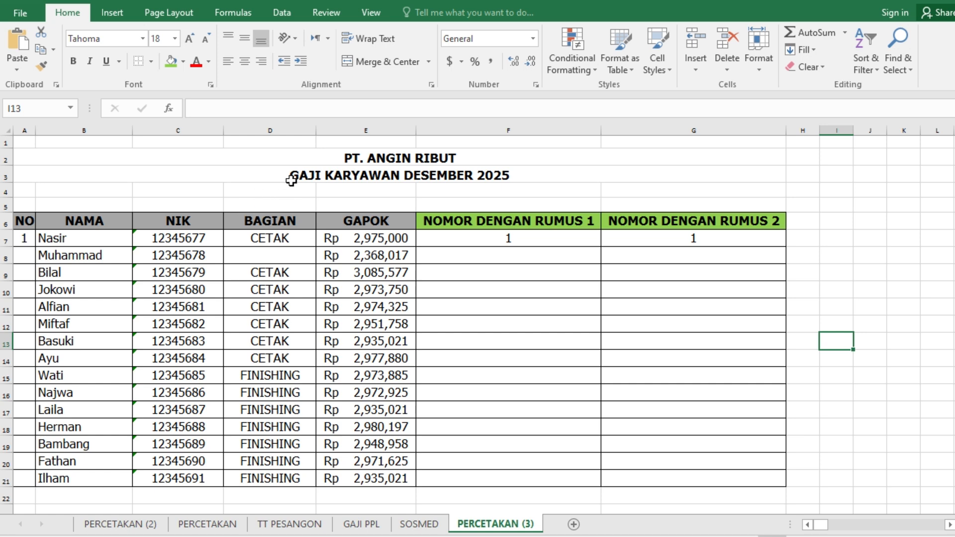
{"action": "left_click", "coordinate": [348, 160]}
{"action": "left_click", "coordinate": [344, 174]}
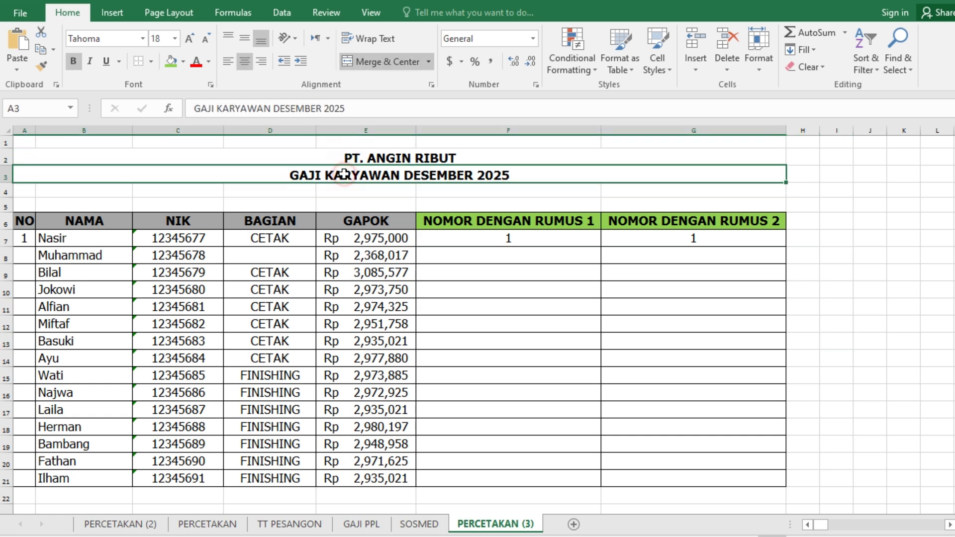
- Enter 2 in cell A8 of the NO column, below the starting number 1
{"action": "left_click", "coordinate": [28, 239]}
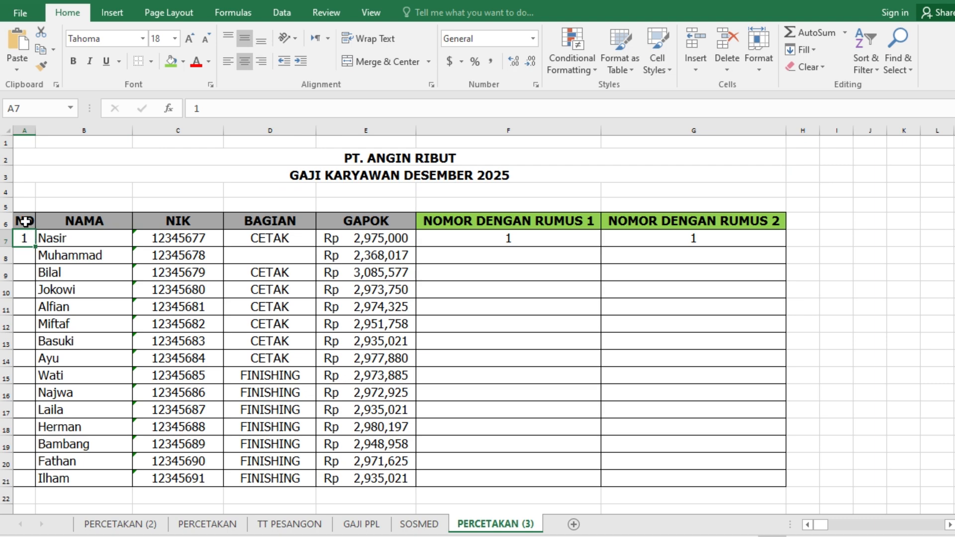
{"action": "left_click", "coordinate": [25, 256]}
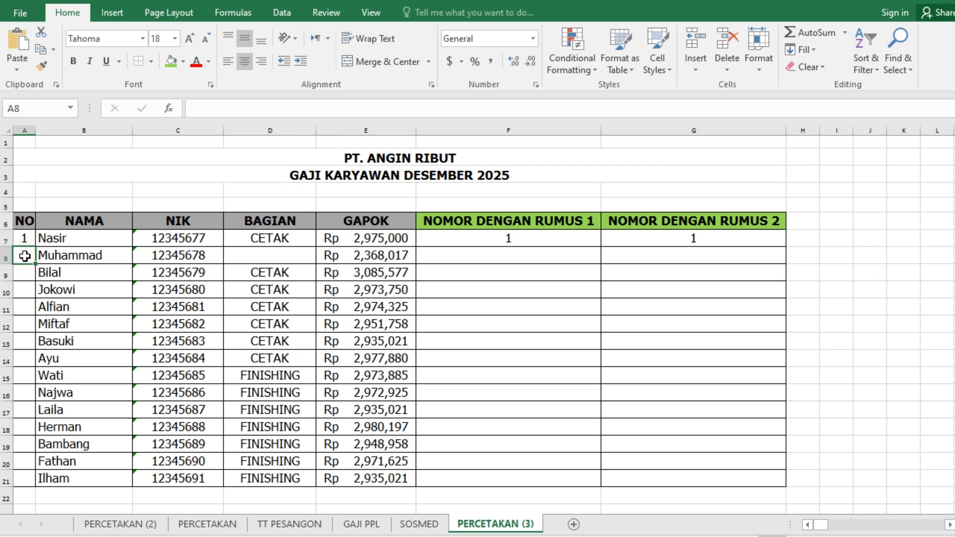
{"action": "type", "text": "2"}
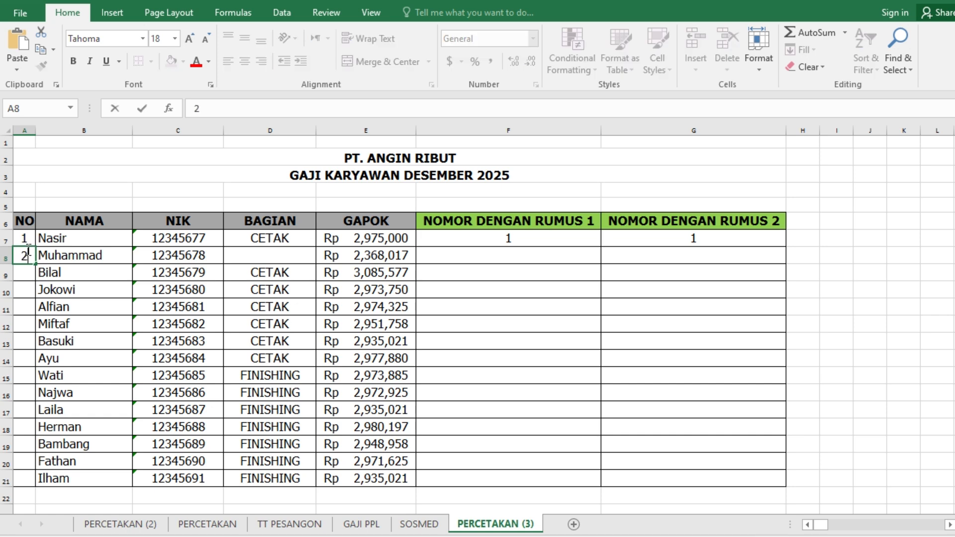
{"action": "left_click", "coordinate": [27, 272]}
- Extend the number series from A7:A8 down the NO column to A21
{"action": "left_click", "coordinate": [24, 238]}
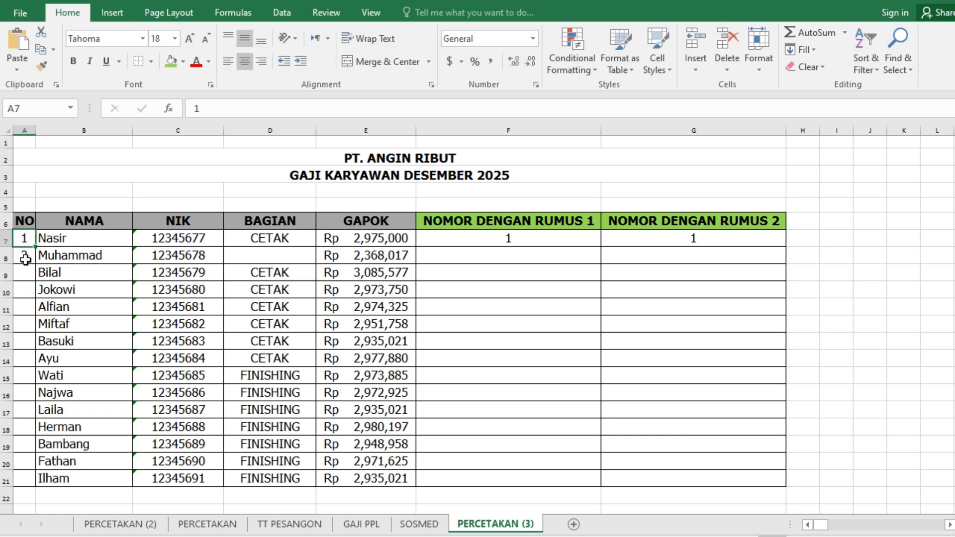
{"action": "left_click", "coordinate": [23, 253]}
{"action": "left_click_drag", "start_coordinate": [23, 237], "coordinate": [23, 257]}
{"action": "scroll", "coordinate": [28, 305], "scroll_direction": "down", "scroll_amount": 5}
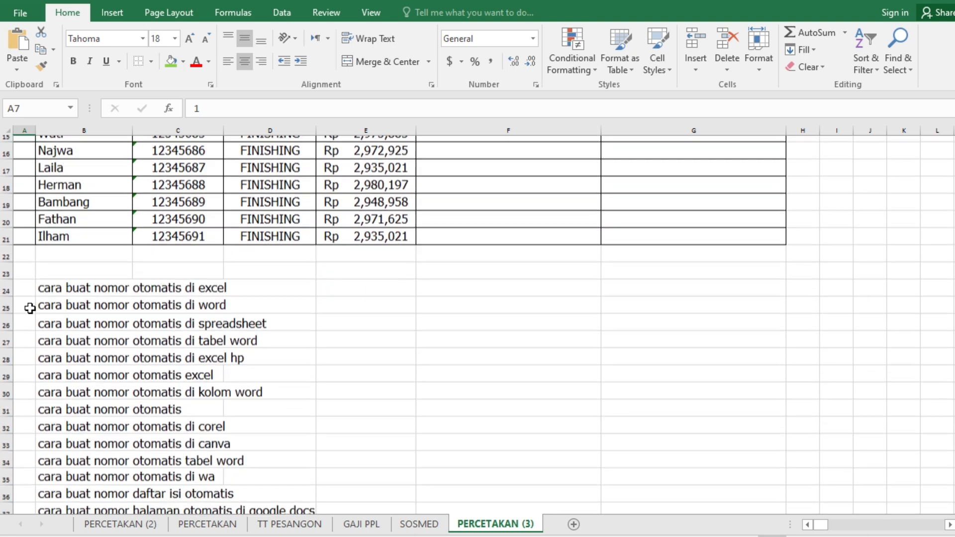
{"action": "scroll", "coordinate": [30, 304], "scroll_direction": "up", "scroll_amount": 4}
{"action": "scroll", "coordinate": [34, 294], "scroll_direction": "up", "scroll_amount": 1}
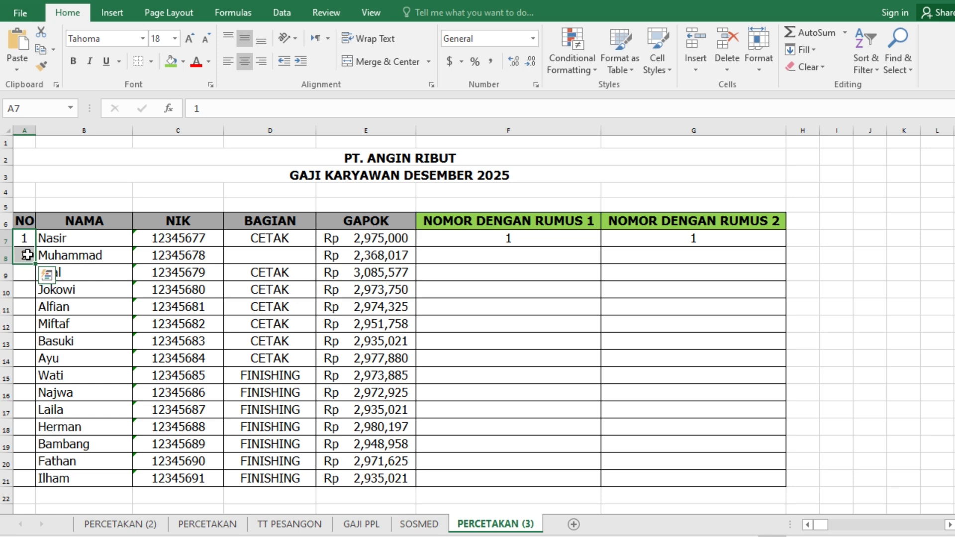
{"action": "left_click", "coordinate": [27, 238]}
{"action": "left_click_drag", "start_coordinate": [27, 238], "coordinate": [25, 258]}
{"action": "left_click", "coordinate": [27, 271]}
{"action": "left_click", "coordinate": [26, 255]}
{"action": "left_click", "coordinate": [28, 238]}
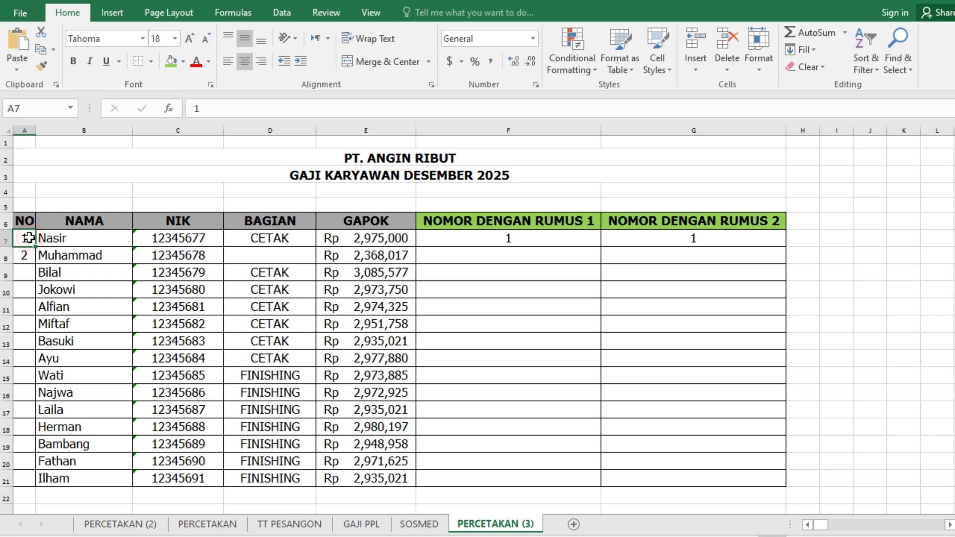
{"action": "left_click_drag", "start_coordinate": [28, 238], "coordinate": [28, 255]}
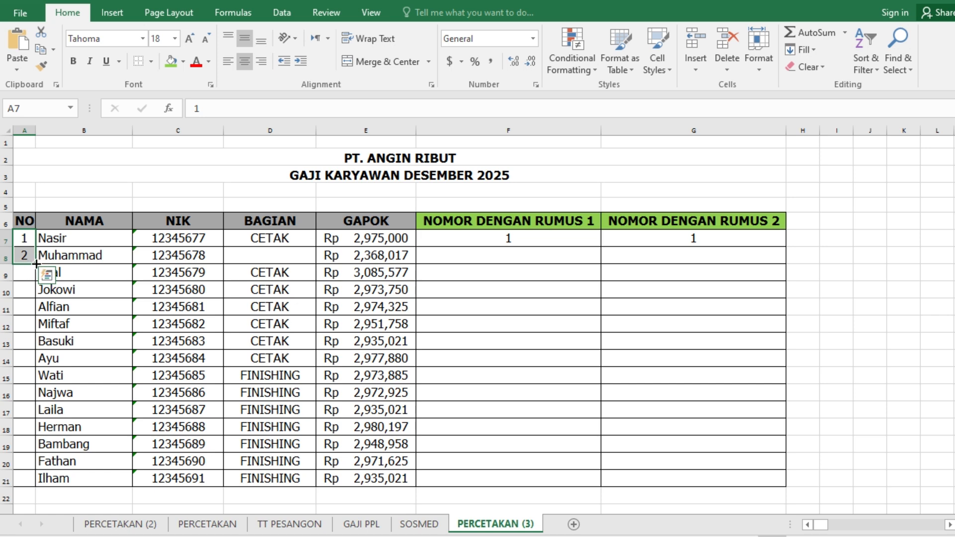
{"action": "left_click_drag", "start_coordinate": [36, 264], "coordinate": [47, 478]}
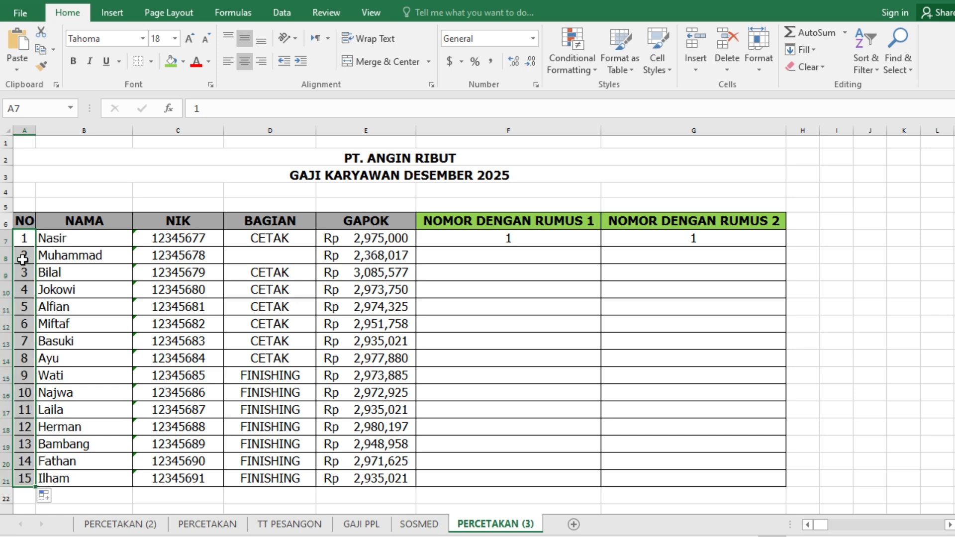
- Clear the filled numbers from A9:A21, keeping only 1 and 2 in the NO column
{"action": "left_click_drag", "start_coordinate": [22, 273], "coordinate": [25, 482]}
{"action": "key", "text": "Delete"}
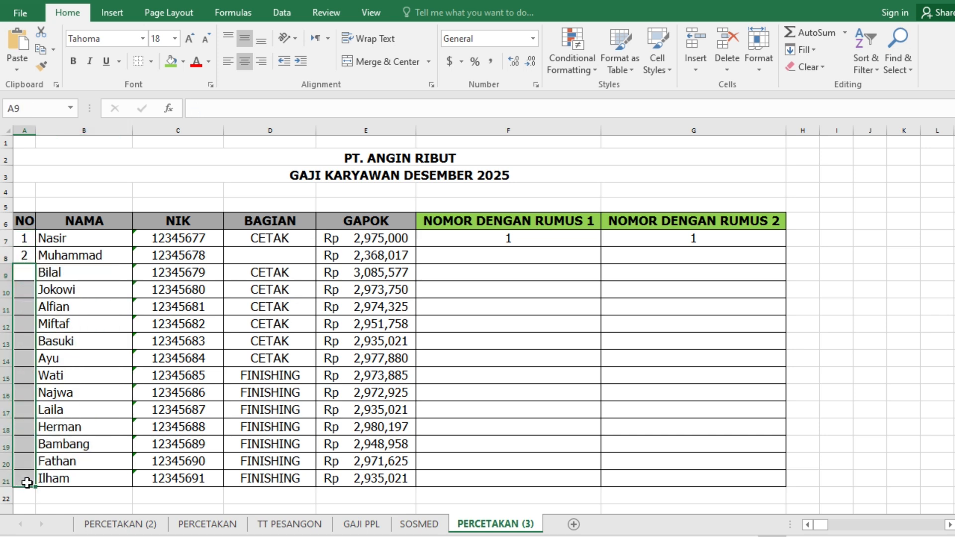
- Auto-fill the NO column from A7:A8 down to the table's last row
{"action": "left_click", "coordinate": [25, 239]}
{"action": "left_click", "coordinate": [24, 255]}
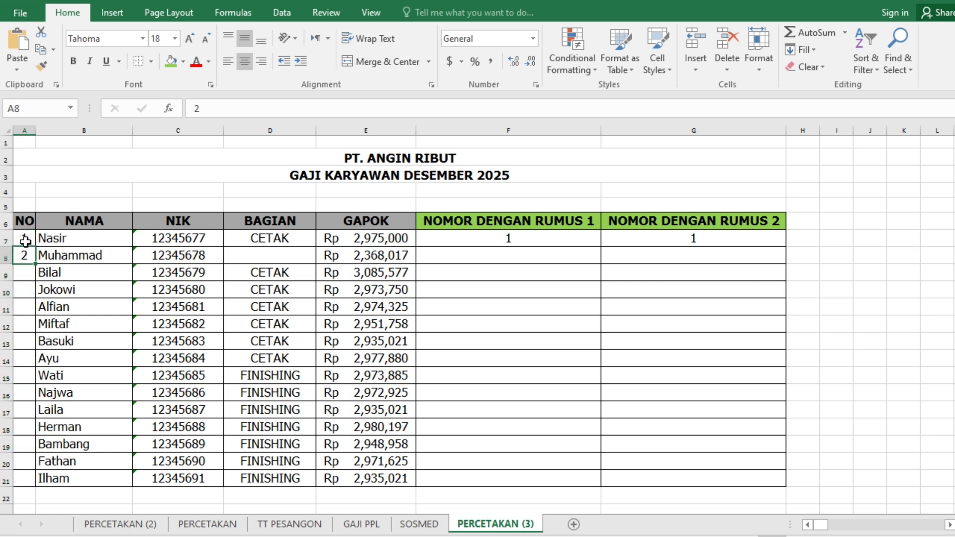
{"action": "left_click", "coordinate": [27, 239]}
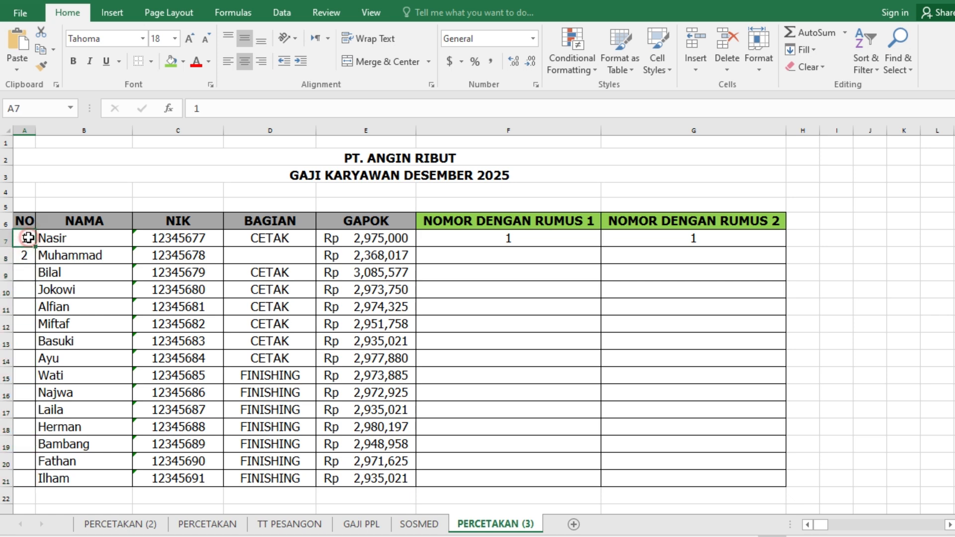
{"action": "left_click_drag", "start_coordinate": [28, 238], "coordinate": [26, 255]}
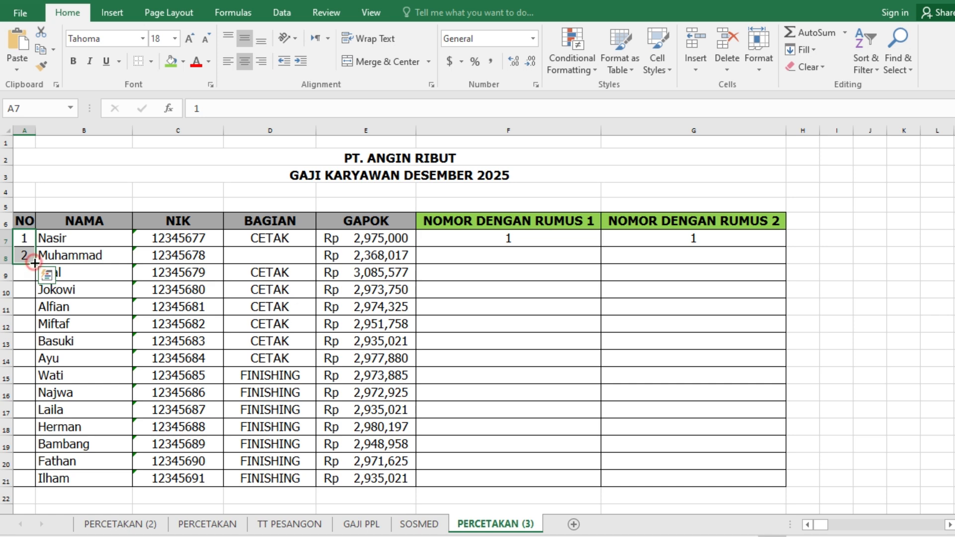
{"action": "double_click", "coordinate": [35, 263]}
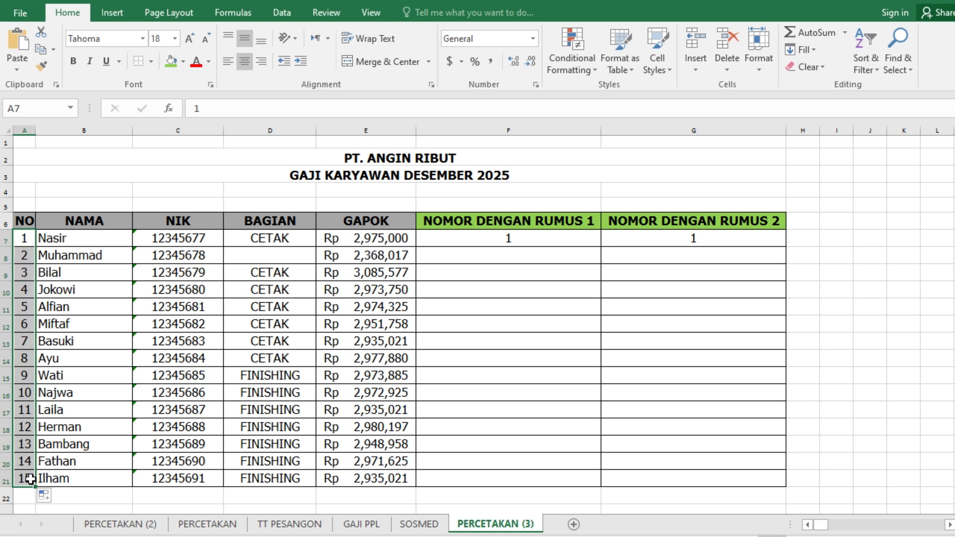
- Delete the numbers 3 to 15 in A9:A21 of the NO column
{"action": "left_click", "coordinate": [29, 275]}
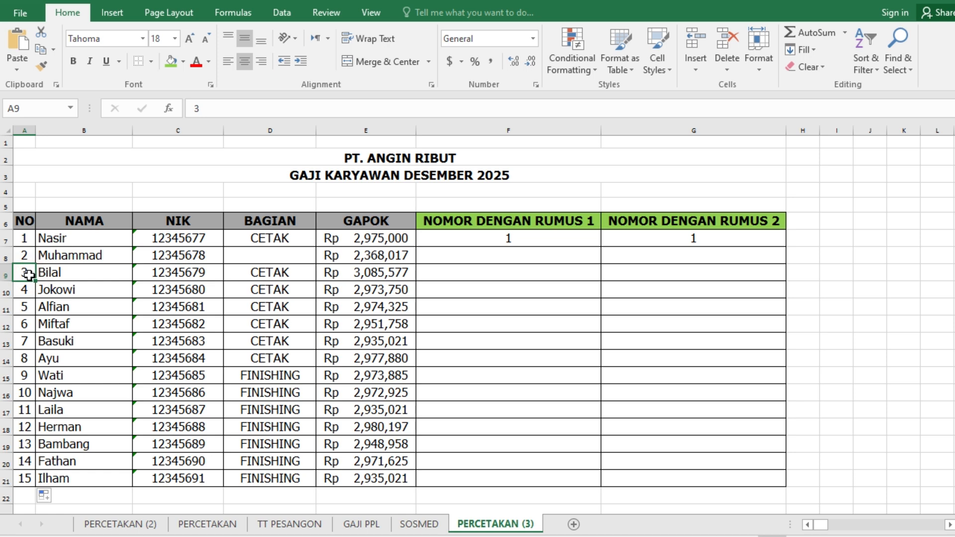
{"action": "left_click_drag", "start_coordinate": [29, 275], "coordinate": [22, 473]}
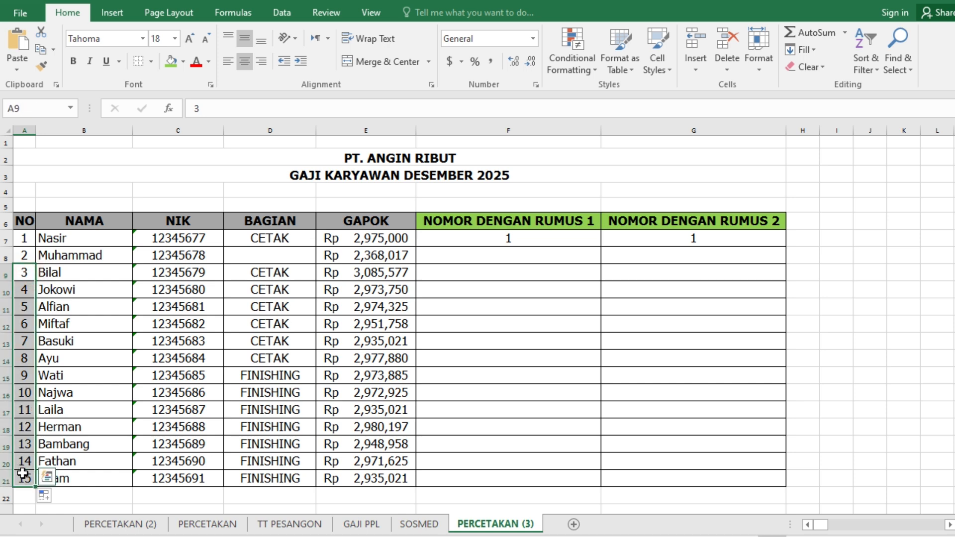
{"action": "key", "text": "Delete"}
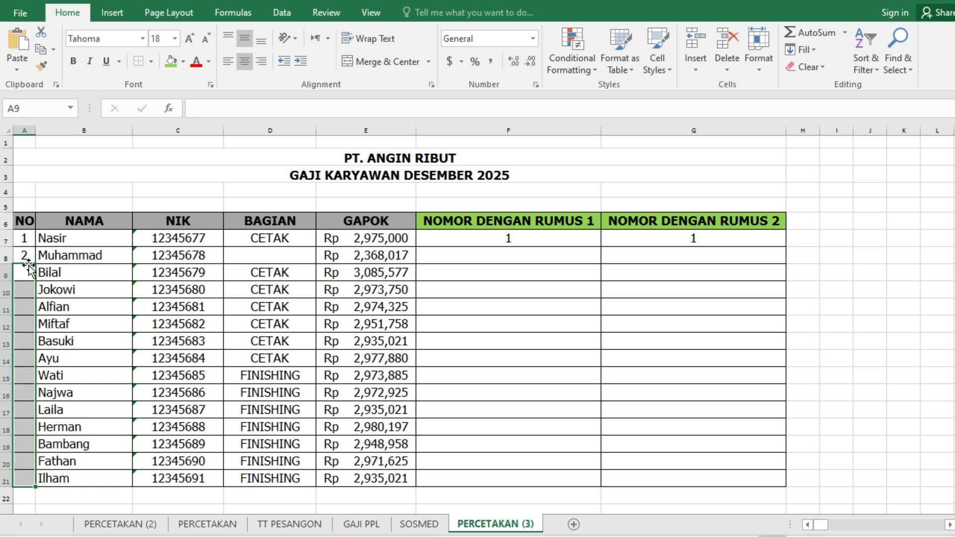
- Auto-fill the NO column from the 1 and 2 in A7:A8 so that numbering runs to 15 in A21
{"action": "left_click_drag", "start_coordinate": [26, 239], "coordinate": [28, 255]}
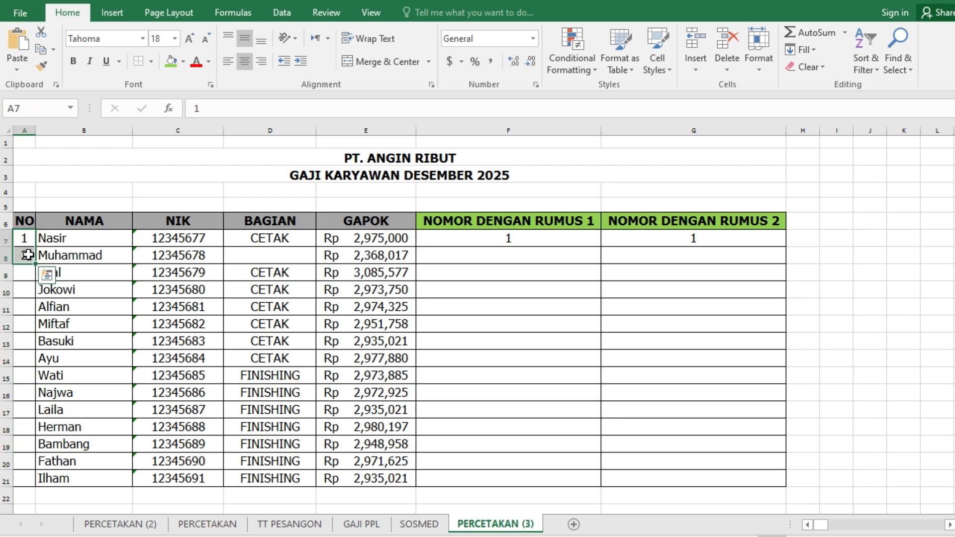
{"action": "scroll", "coordinate": [77, 378], "scroll_direction": "down", "scroll_amount": 12}
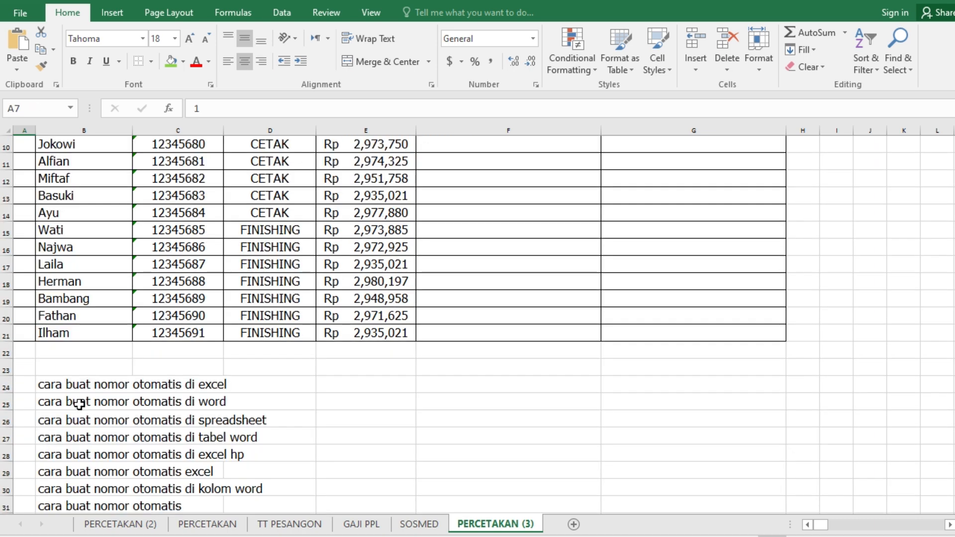
{"action": "scroll", "coordinate": [79, 405], "scroll_direction": "down", "scroll_amount": 20}
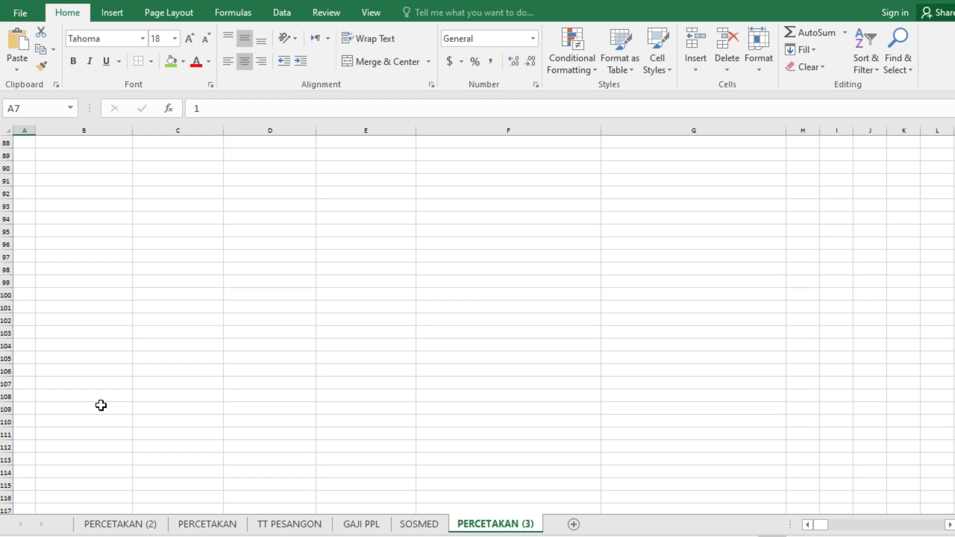
{"action": "scroll", "coordinate": [102, 403], "scroll_direction": "up", "scroll_amount": 20}
{"action": "scroll", "coordinate": [74, 378], "scroll_direction": "up", "scroll_amount": 12}
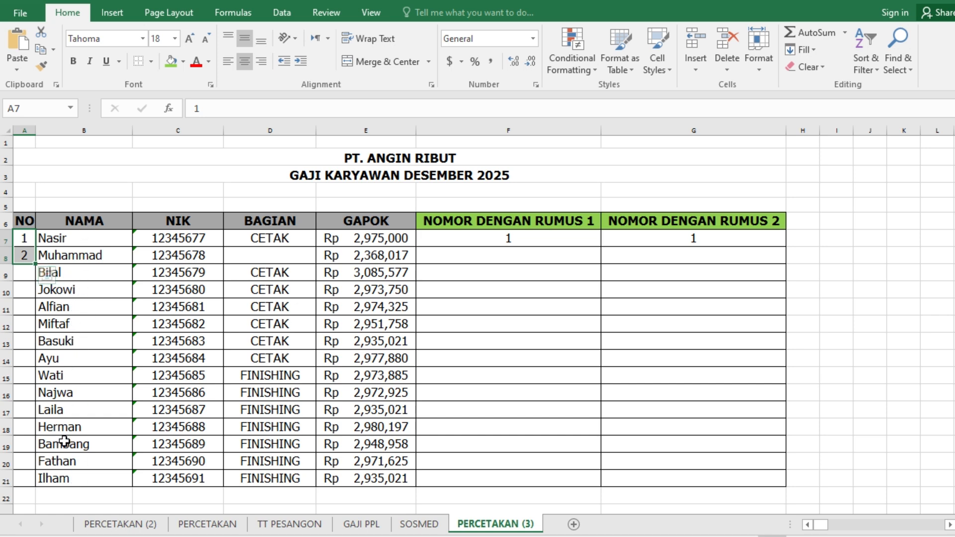
{"action": "double_click", "coordinate": [36, 265]}
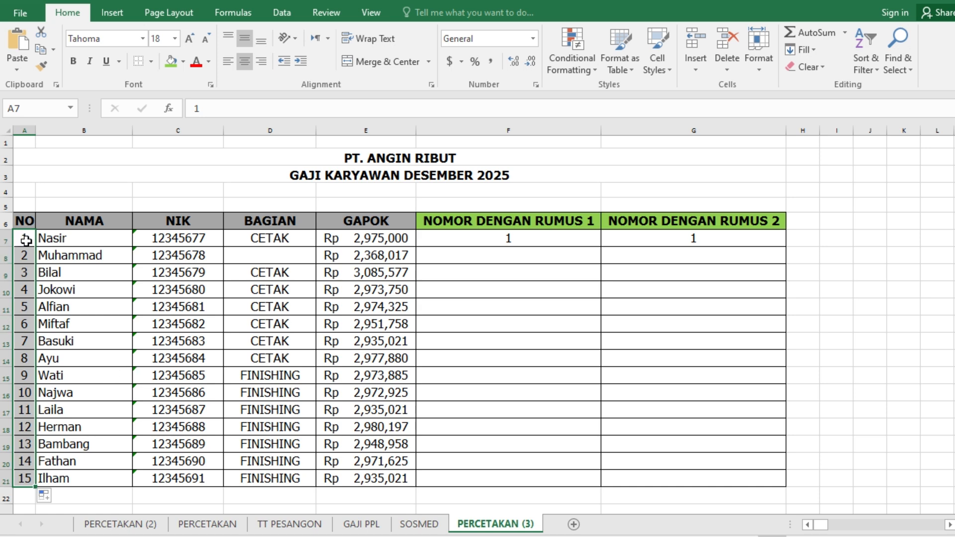
- Examine the two formula-numbering columns, checking the formula in F7 and the GAPOK cell E7 it refers to
{"action": "left_click", "coordinate": [493, 263]}
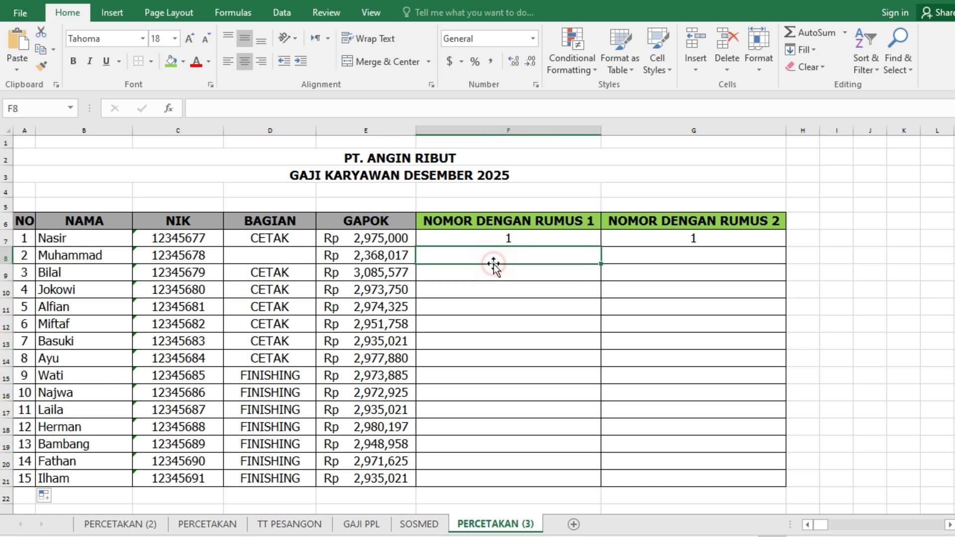
{"action": "left_click", "coordinate": [476, 223]}
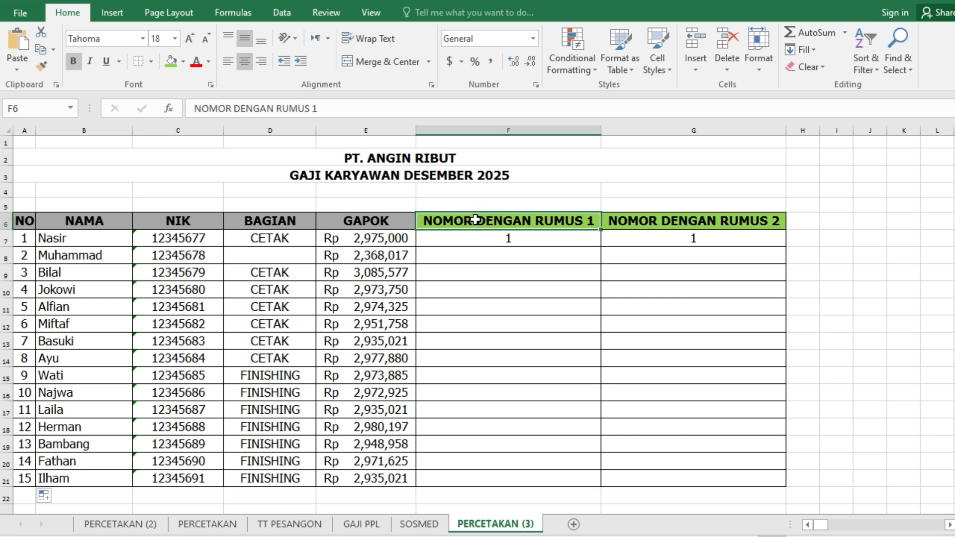
{"action": "left_click", "coordinate": [659, 218]}
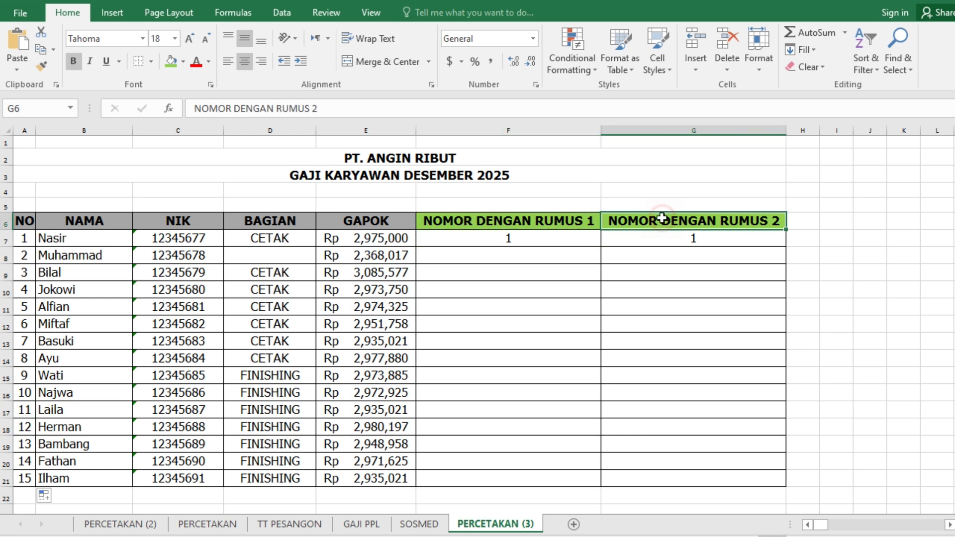
{"action": "left_click", "coordinate": [528, 240]}
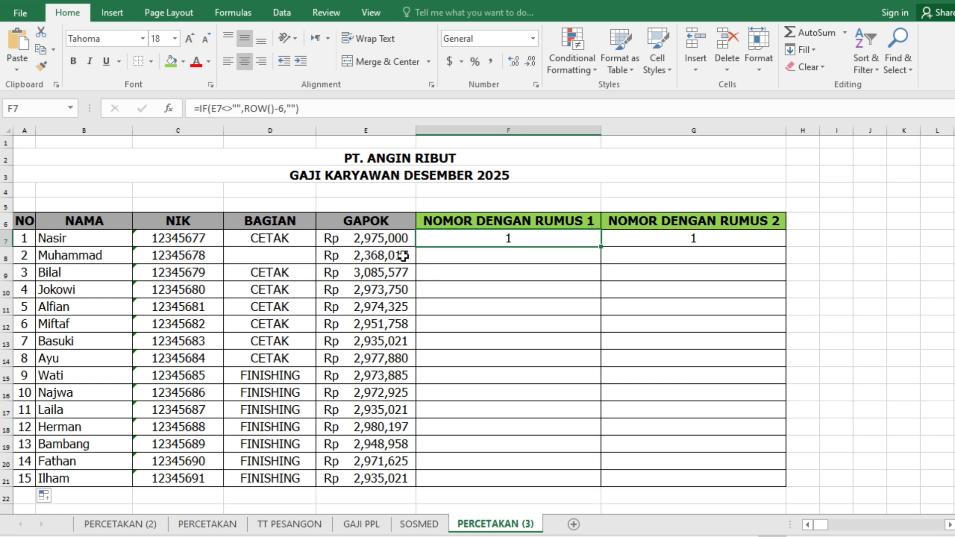
{"action": "left_click", "coordinate": [356, 240]}
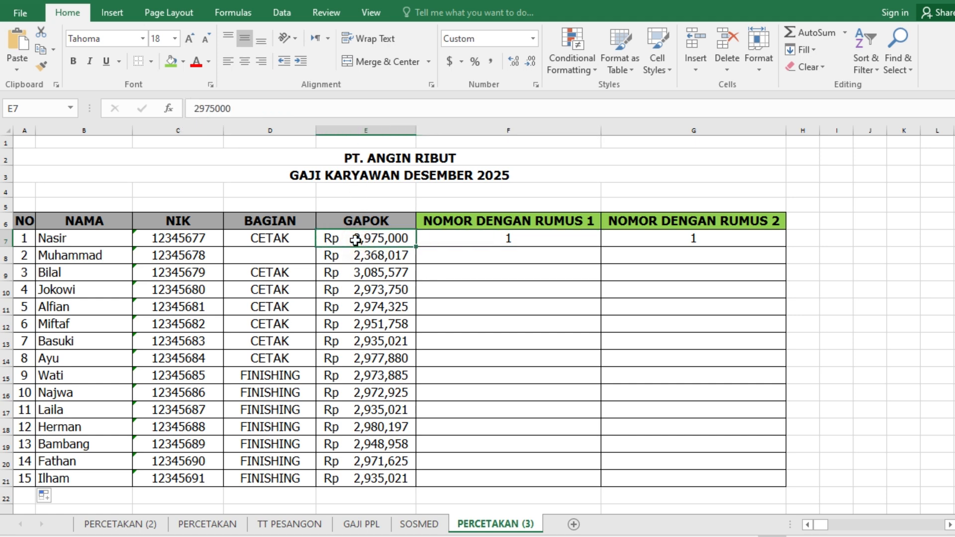
{"action": "left_click", "coordinate": [460, 241]}
{"action": "left_click", "coordinate": [371, 240]}
{"action": "left_click", "coordinate": [450, 242]}
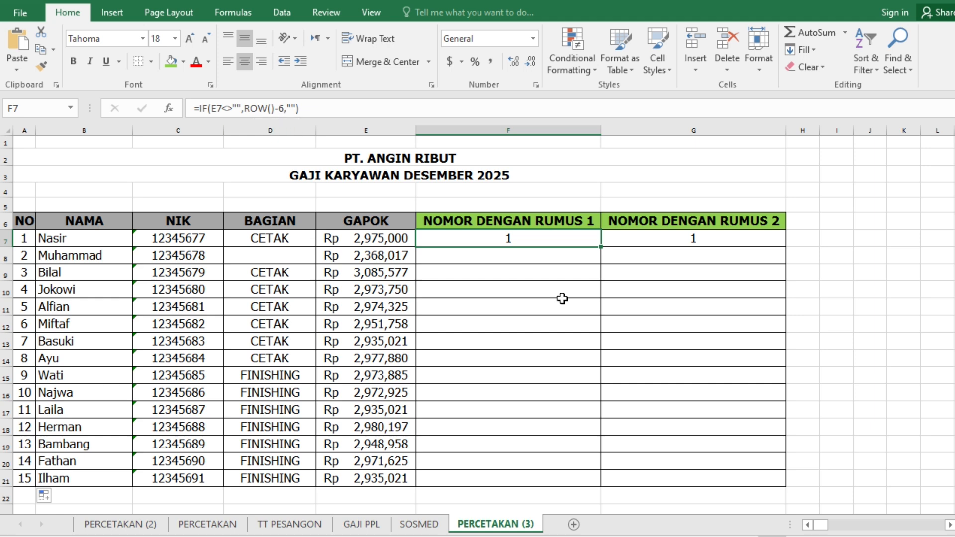
- Change the row offset in F7 so its formula reads =IF(E7<>"",ROW()-5,"")
{"action": "left_click", "coordinate": [545, 240]}
{"action": "left_click", "coordinate": [281, 109]}
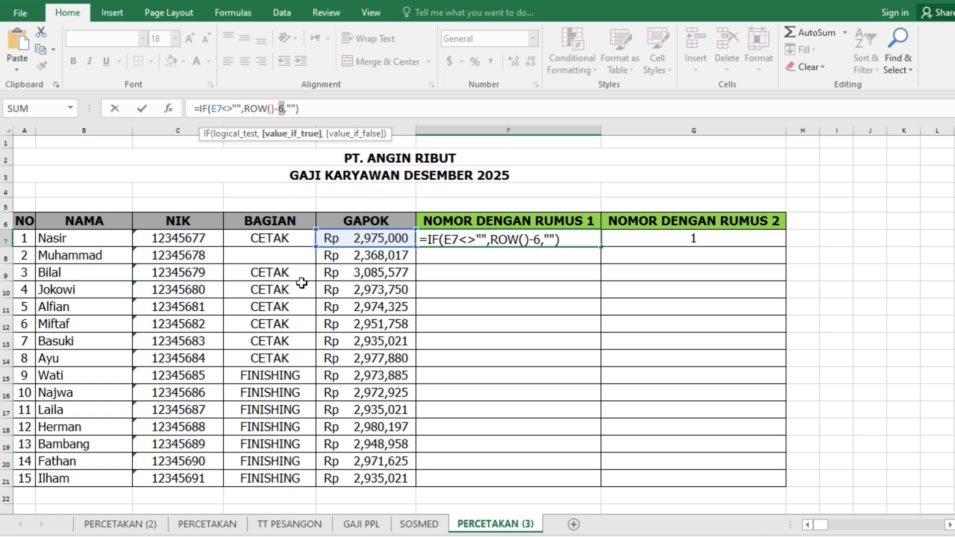
{"action": "type", "text": "5"}
{"action": "key", "text": "Return"}
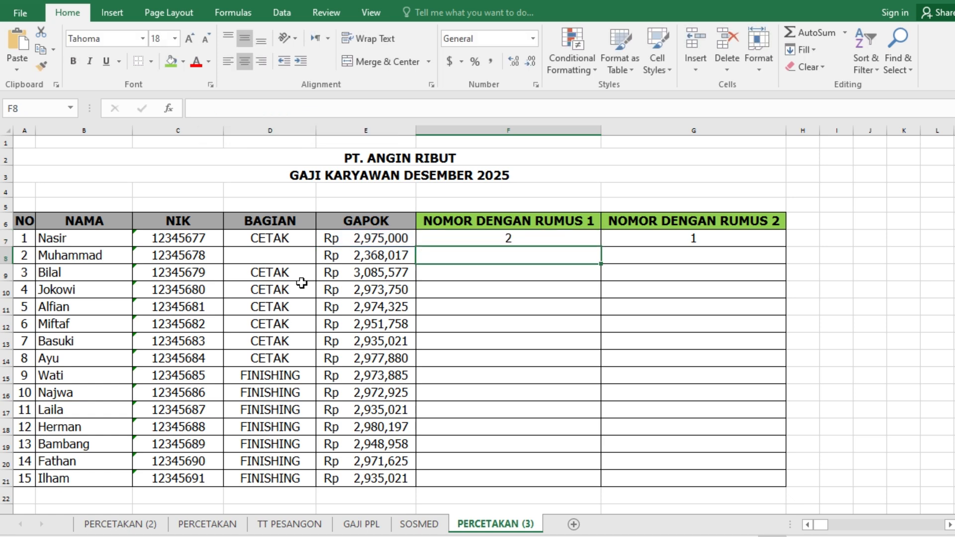
- Fill the formulas in F7 and G7 down both formula-numbering columns to row 21
{"action": "left_click", "coordinate": [568, 234]}
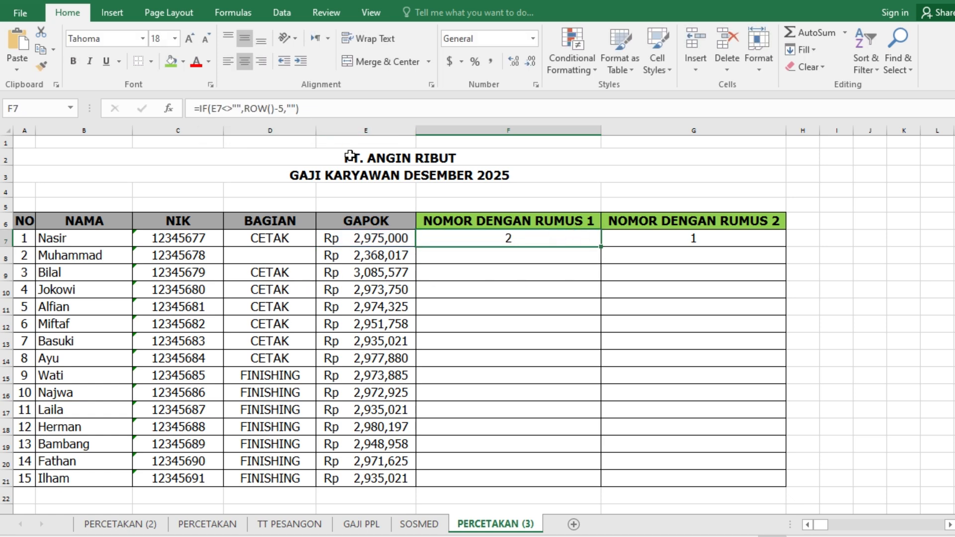
{"action": "double_click", "coordinate": [603, 249]}
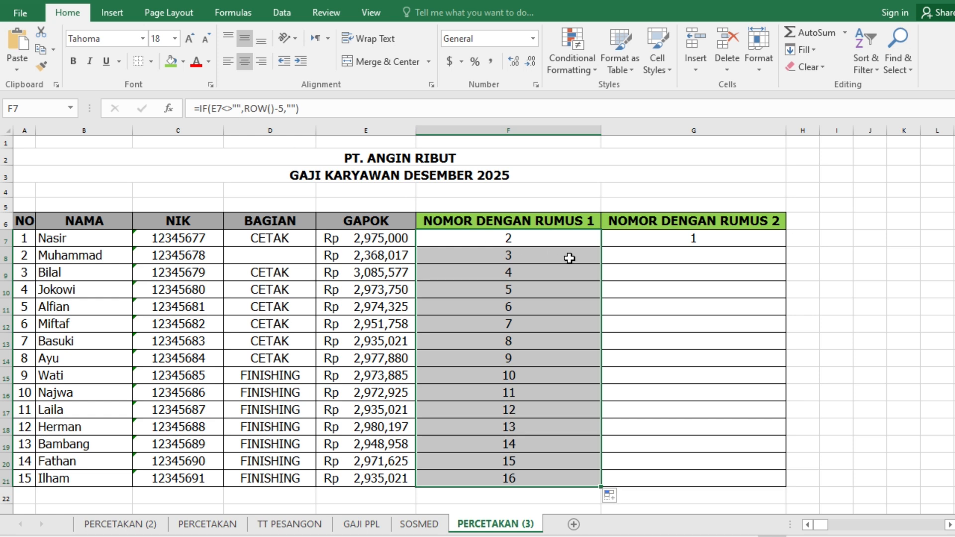
{"action": "left_click", "coordinate": [592, 243]}
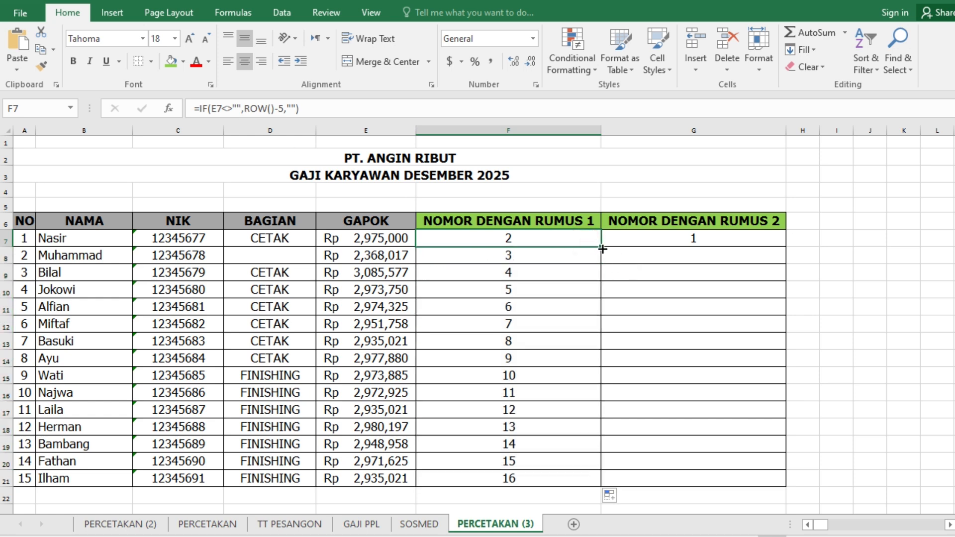
{"action": "double_click", "coordinate": [602, 249]}
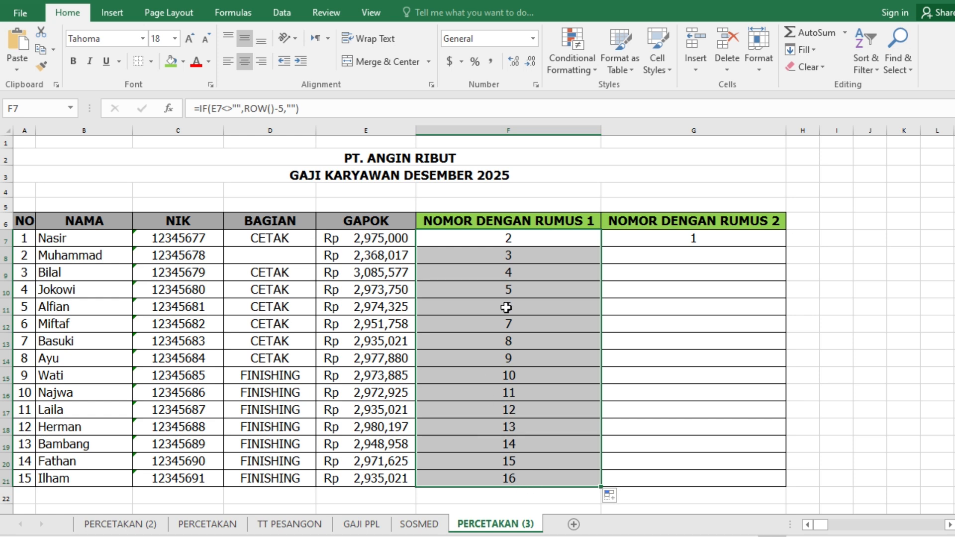
{"action": "left_click", "coordinate": [637, 236]}
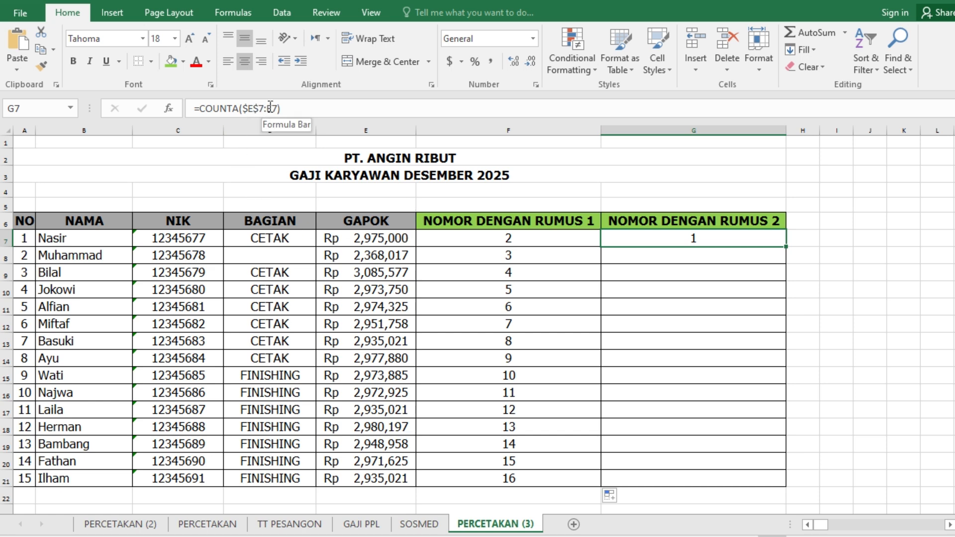
{"action": "double_click", "coordinate": [787, 250]}
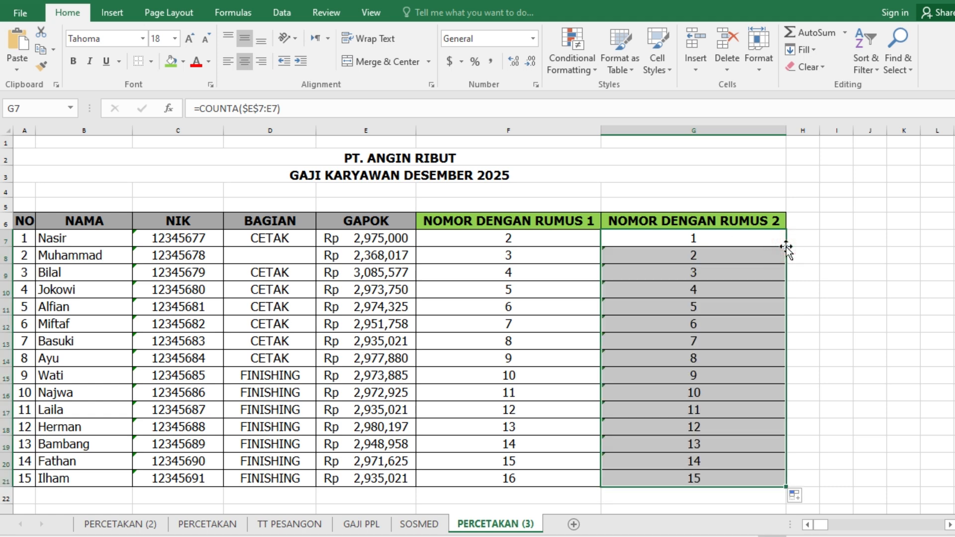
- Examine the COUNTA formulas in G7:G9 and compare them with the IF and ROW formula in F7
{"action": "left_click", "coordinate": [664, 249]}
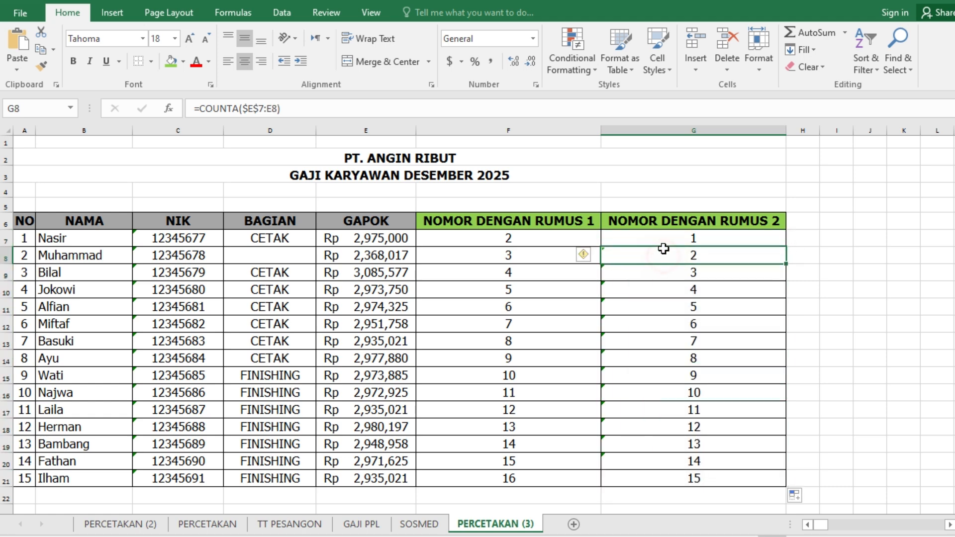
{"action": "left_click", "coordinate": [664, 235]}
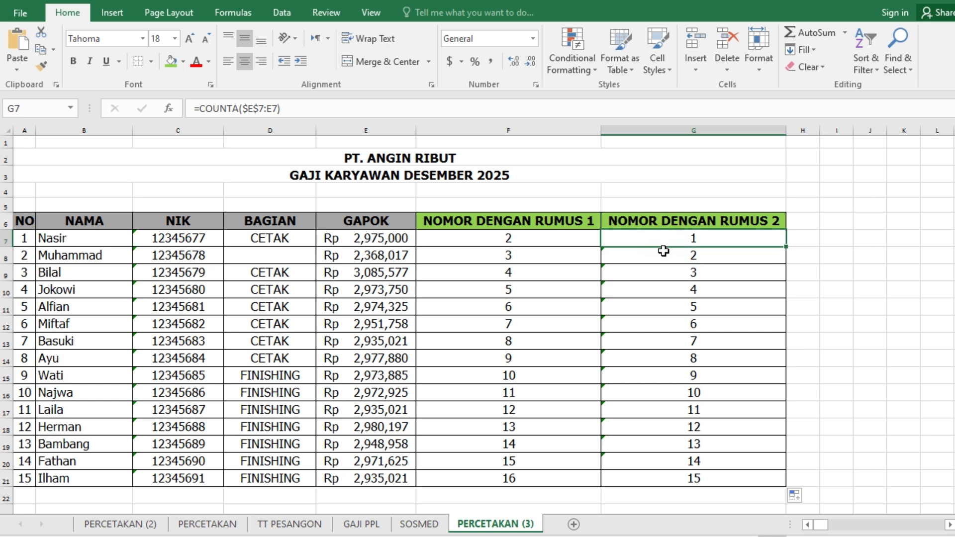
{"action": "left_click", "coordinate": [664, 252]}
{"action": "left_click", "coordinate": [665, 277]}
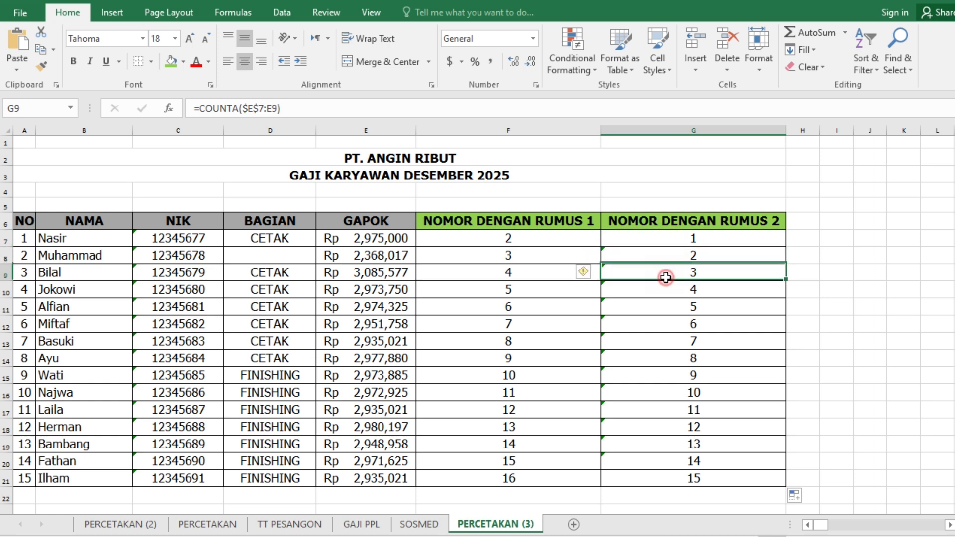
{"action": "left_click", "coordinate": [666, 237]}
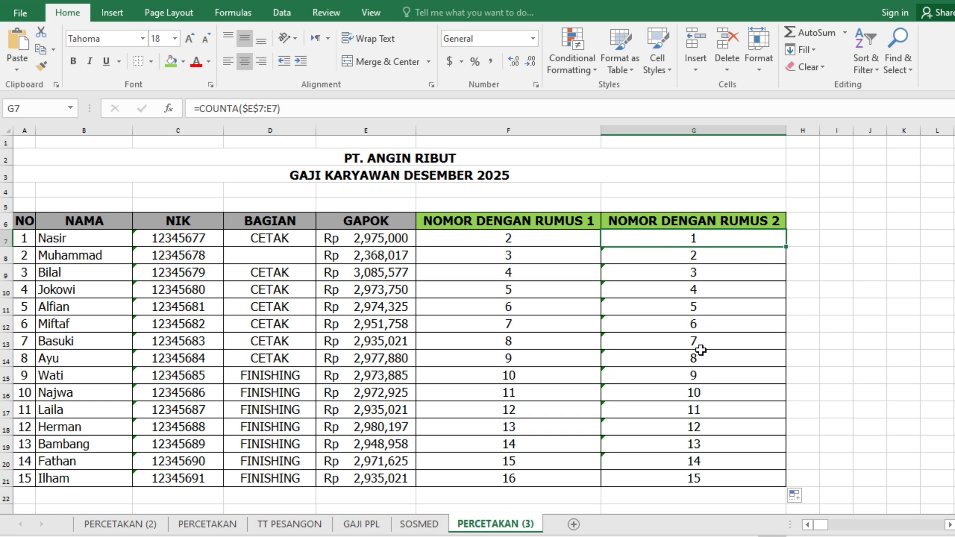
{"action": "left_click", "coordinate": [478, 242]}
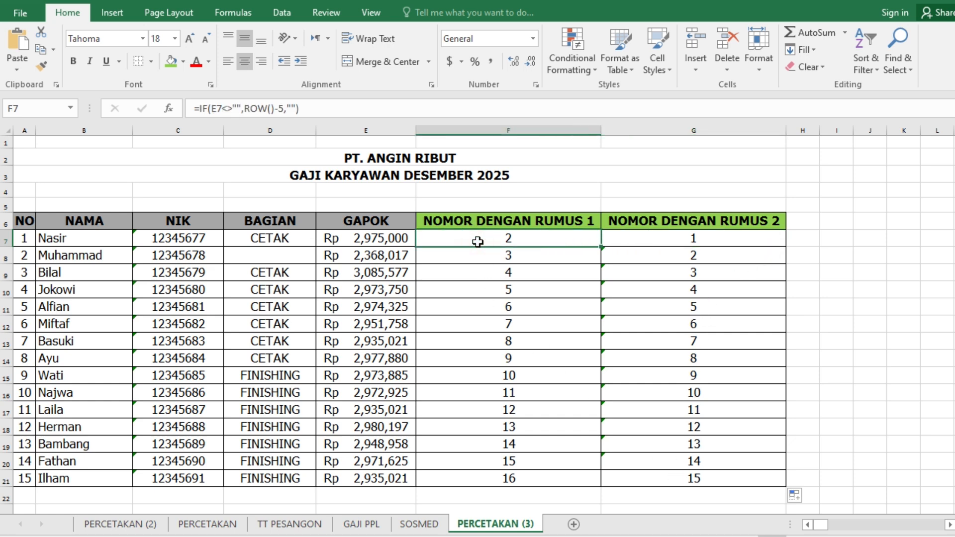
{"action": "left_click", "coordinate": [666, 237]}
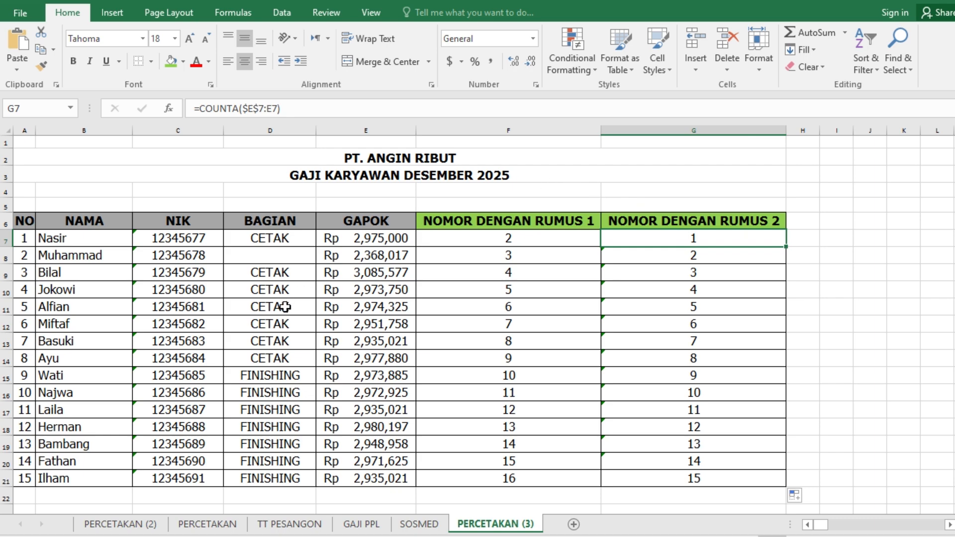
{"action": "scroll", "coordinate": [286, 323], "scroll_direction": "down", "scroll_amount": 2}
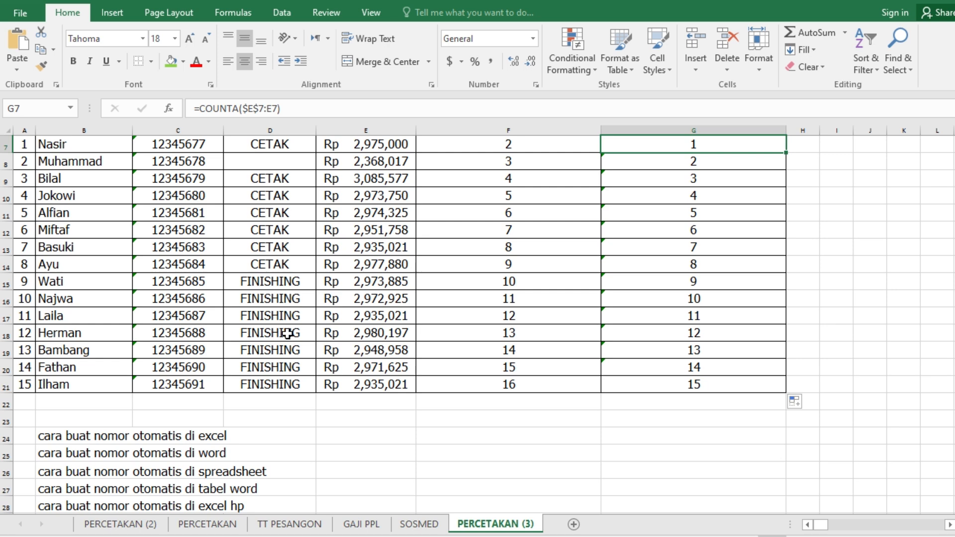
{"action": "scroll", "coordinate": [288, 333], "scroll_direction": "up", "scroll_amount": 2}
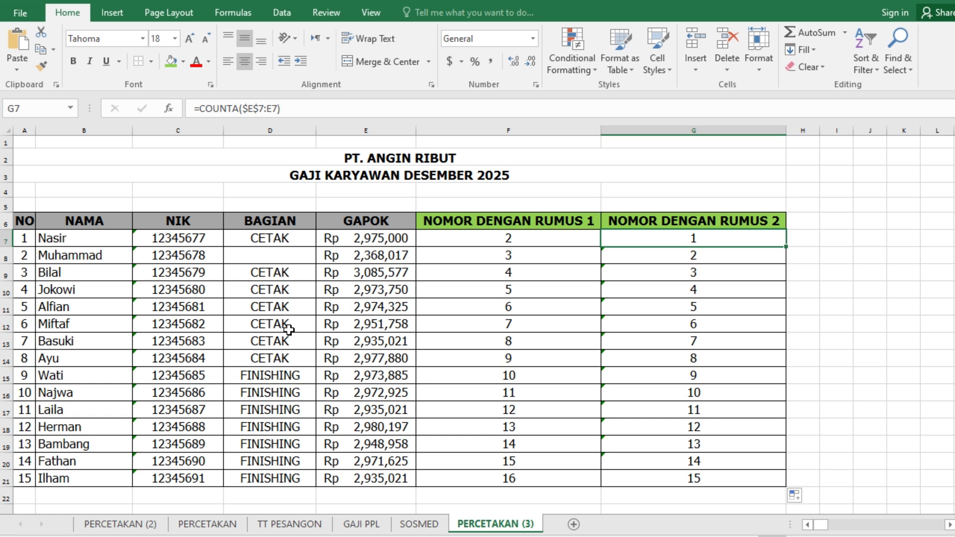
{"action": "left_click", "coordinate": [819, 236]}
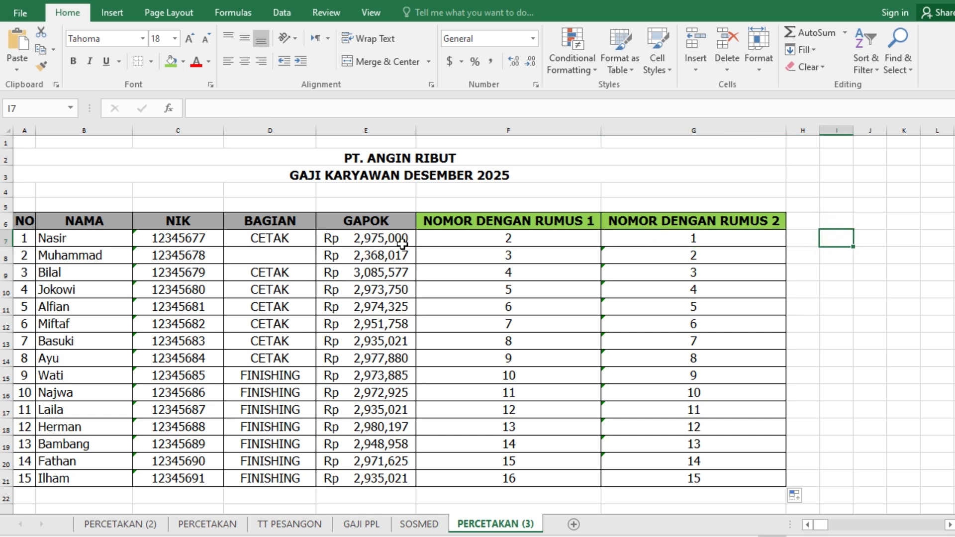
- Review the General, Number, Currency and Accounting formats for GAPOK cell E7, including the Accounting currency symbols, without applying any
{"action": "left_click", "coordinate": [384, 239]}
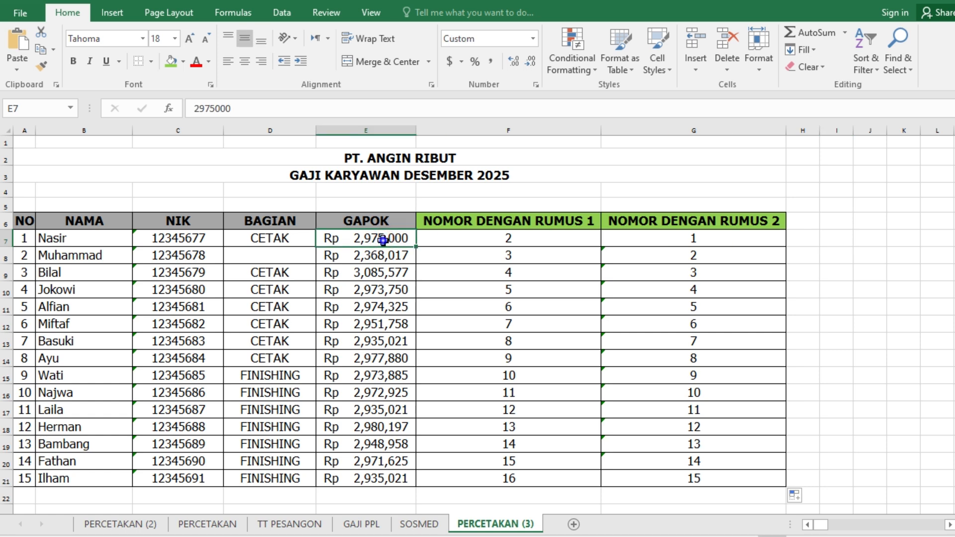
{"action": "right_click", "coordinate": [383, 240]}
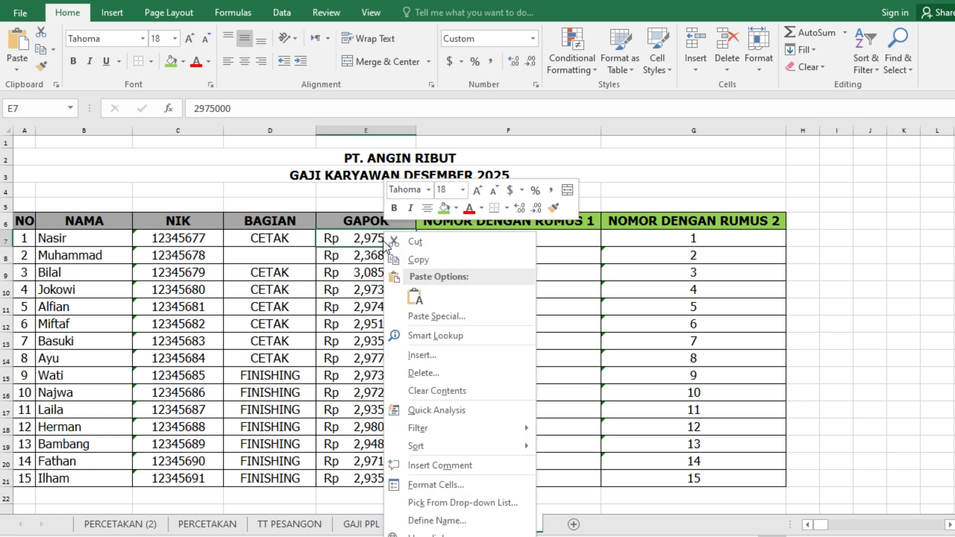
{"action": "left_click", "coordinate": [427, 485]}
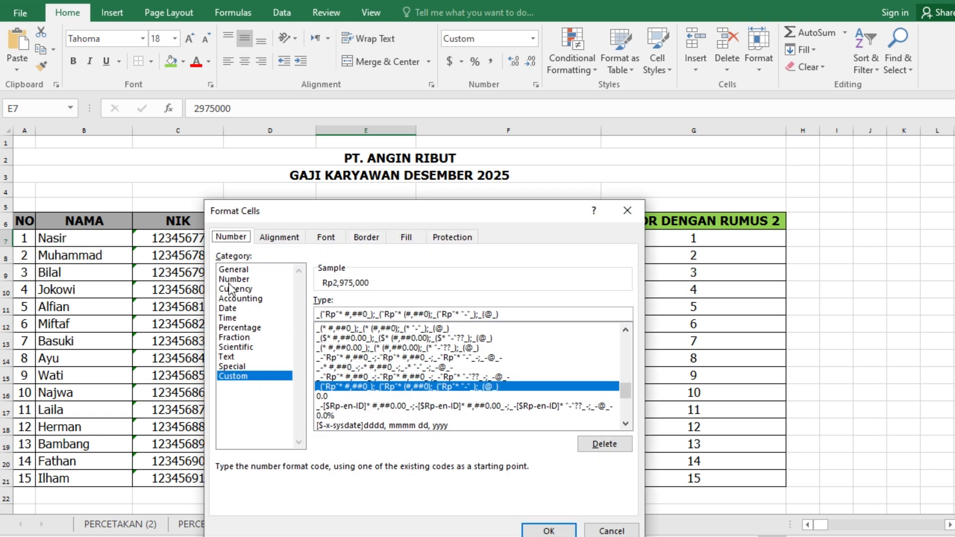
{"action": "left_click", "coordinate": [241, 271]}
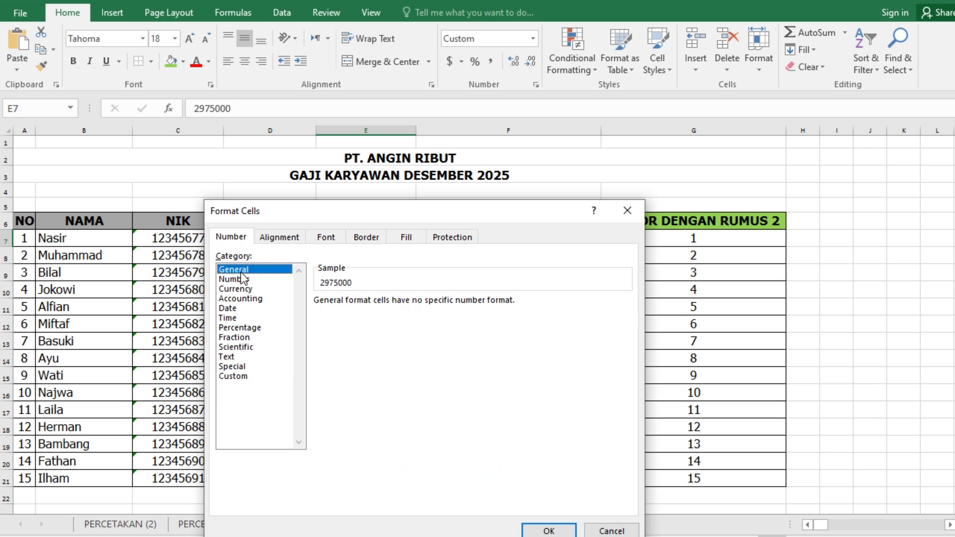
{"action": "left_click", "coordinate": [237, 280]}
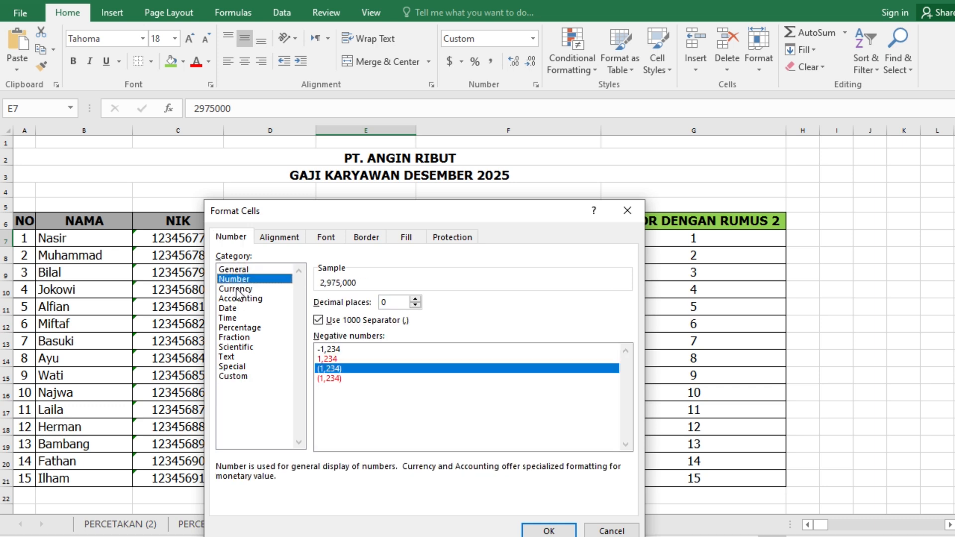
{"action": "left_click", "coordinate": [238, 290]}
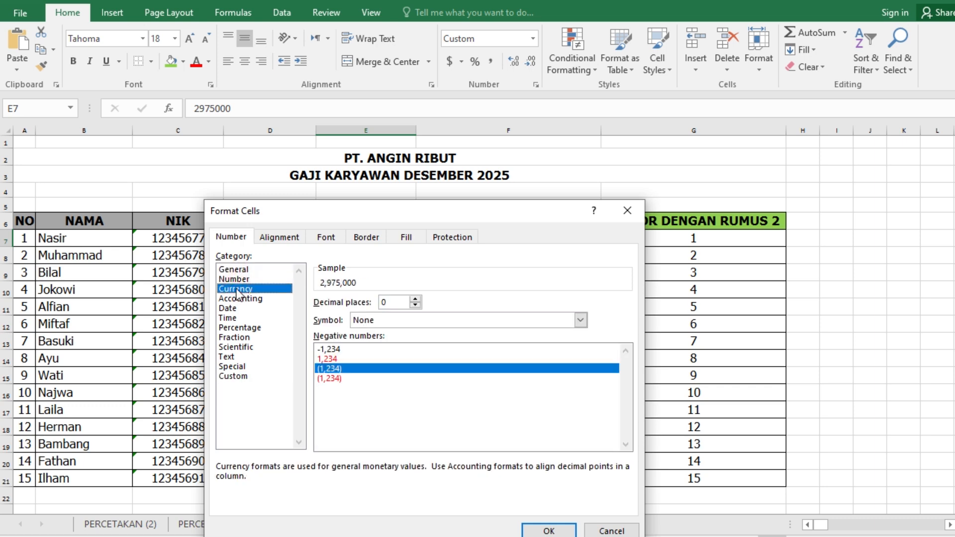
{"action": "left_click", "coordinate": [241, 297]}
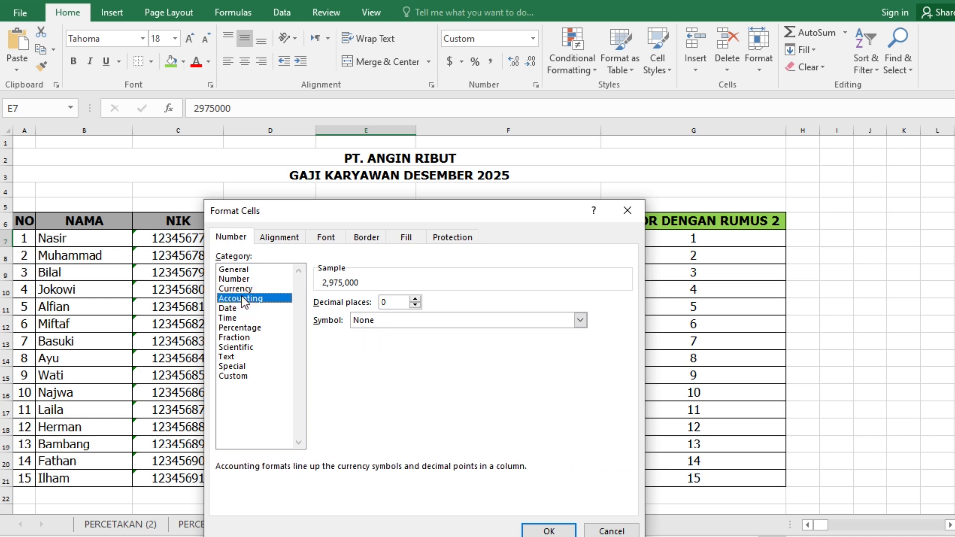
{"action": "left_click", "coordinate": [428, 321]}
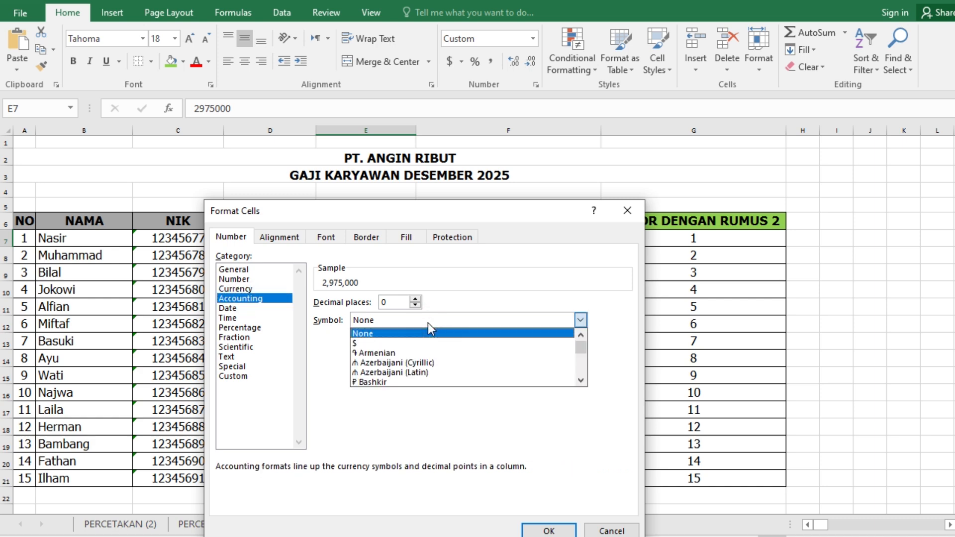
{"action": "scroll", "coordinate": [420, 369], "scroll_direction": "down", "scroll_amount": 3}
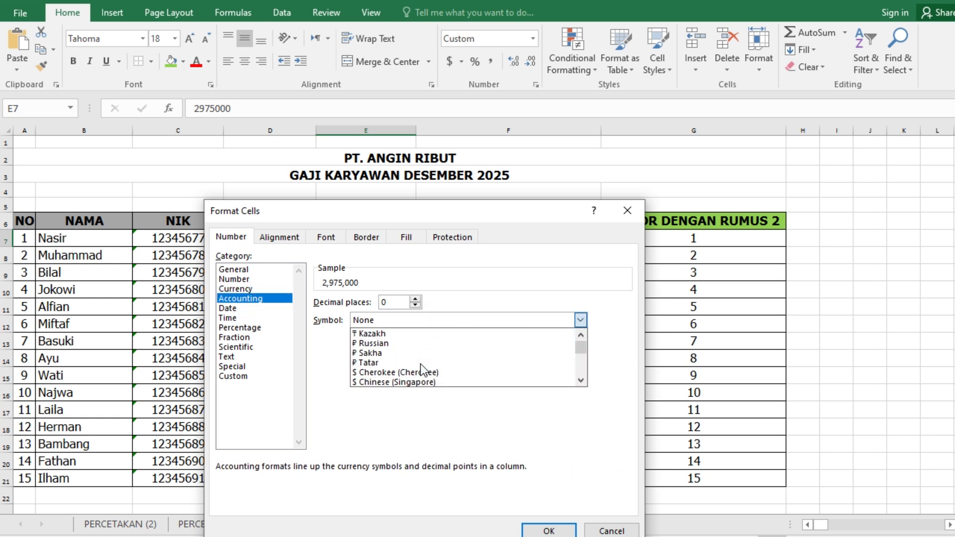
{"action": "scroll", "coordinate": [420, 364], "scroll_direction": "down", "scroll_amount": 5}
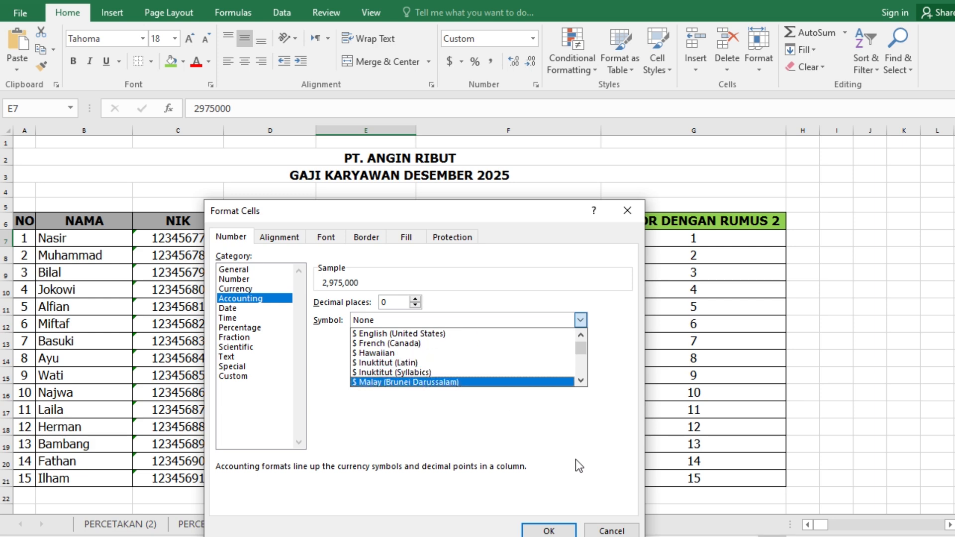
{"action": "left_click", "coordinate": [605, 531]}
{"action": "left_click", "coordinate": [606, 531]}
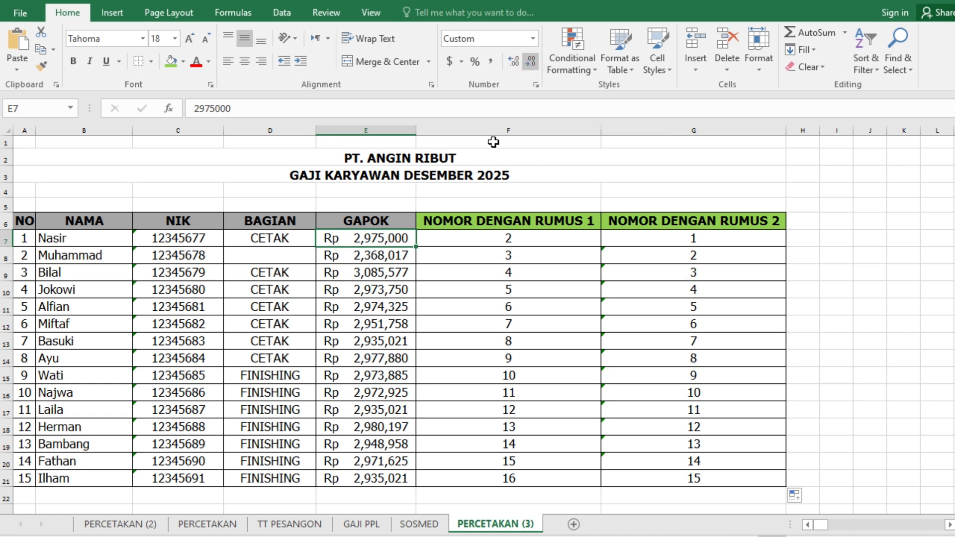
- Format the GAPOK amount in E7 with Comma Style and three decimal places
{"action": "left_click", "coordinate": [381, 255]}
{"action": "left_click", "coordinate": [362, 239]}
{"action": "left_click", "coordinate": [493, 63]}
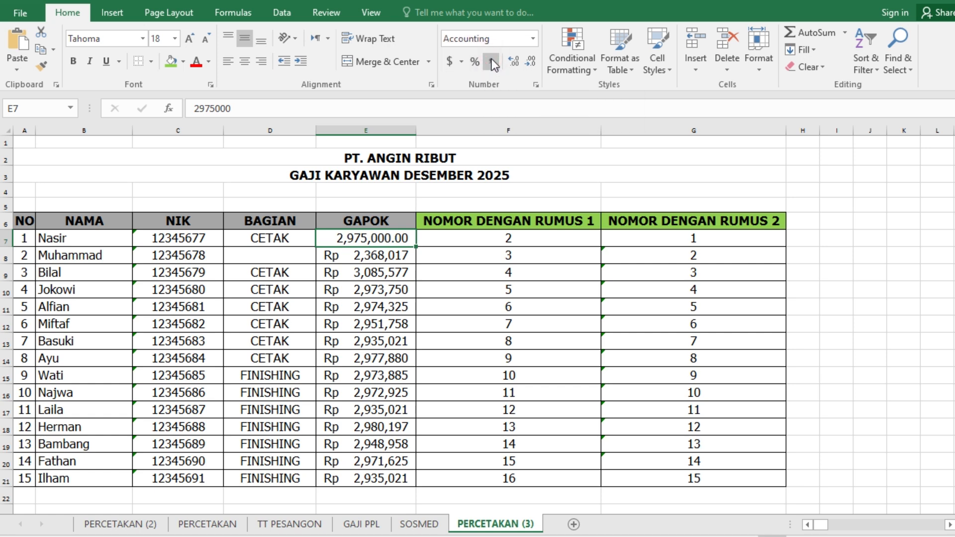
{"action": "left_click", "coordinate": [530, 65]}
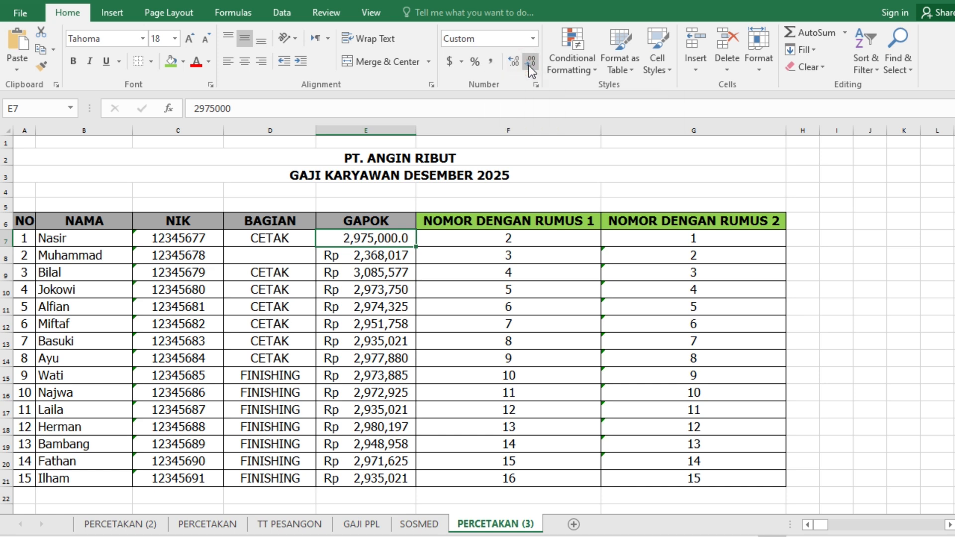
{"action": "left_click", "coordinate": [513, 62]}
{"action": "left_click", "coordinate": [512, 62]}
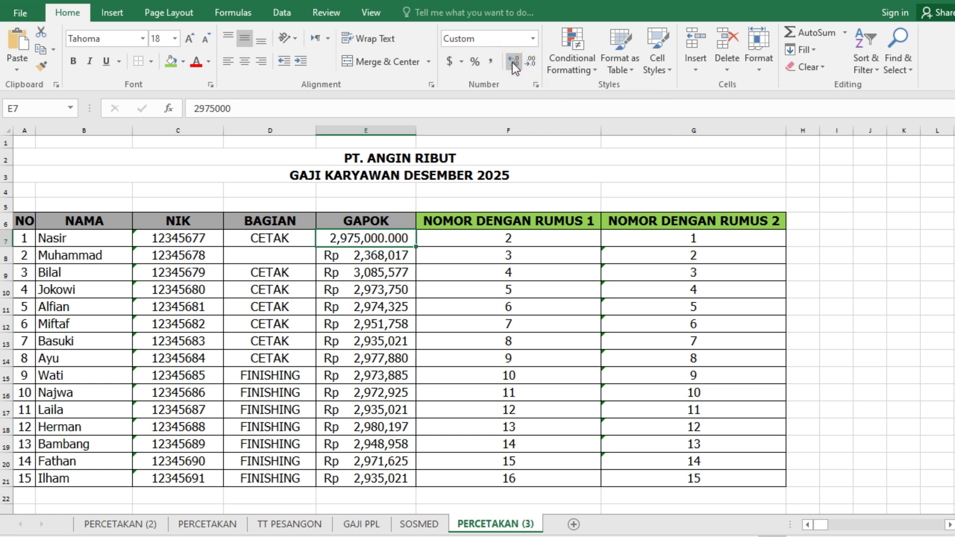
{"action": "left_click", "coordinate": [513, 61]}
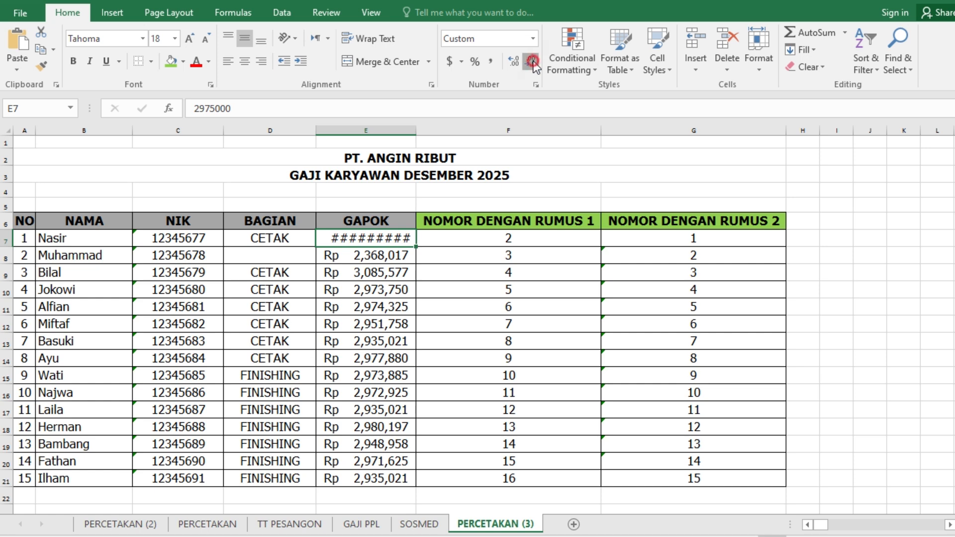
{"action": "left_click", "coordinate": [533, 63]}
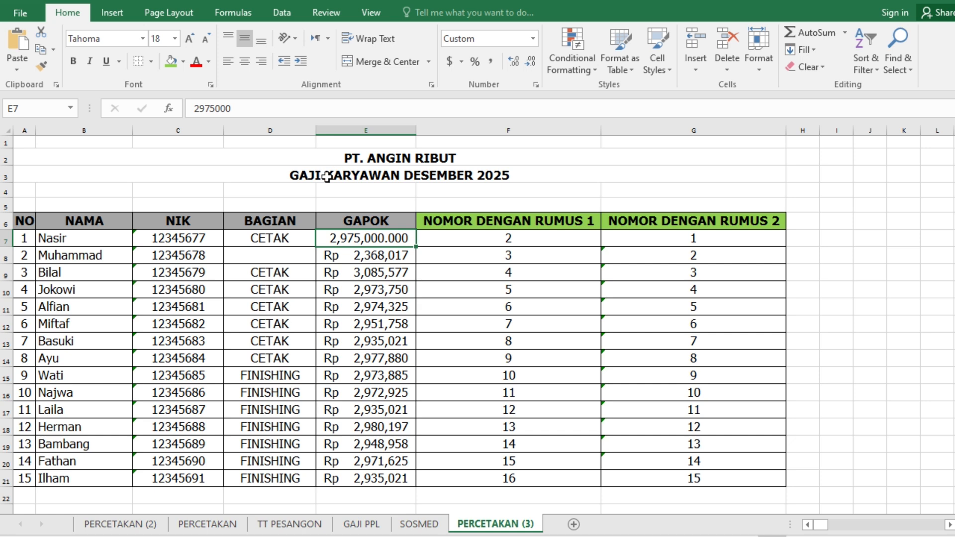
- Examine the monthly attendance table on the PERCETAKAN (2) sheet
{"action": "left_click", "coordinate": [319, 154]}
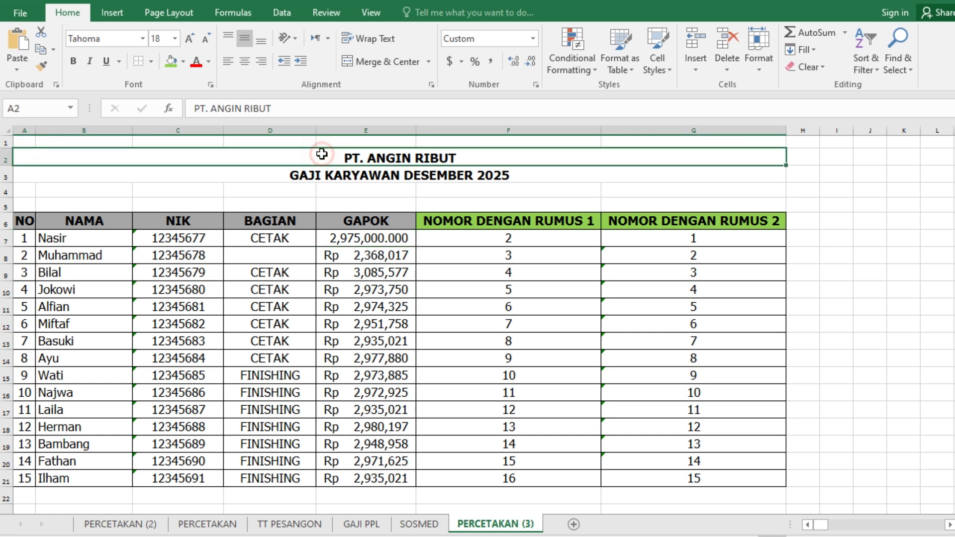
{"action": "left_click", "coordinate": [127, 525]}
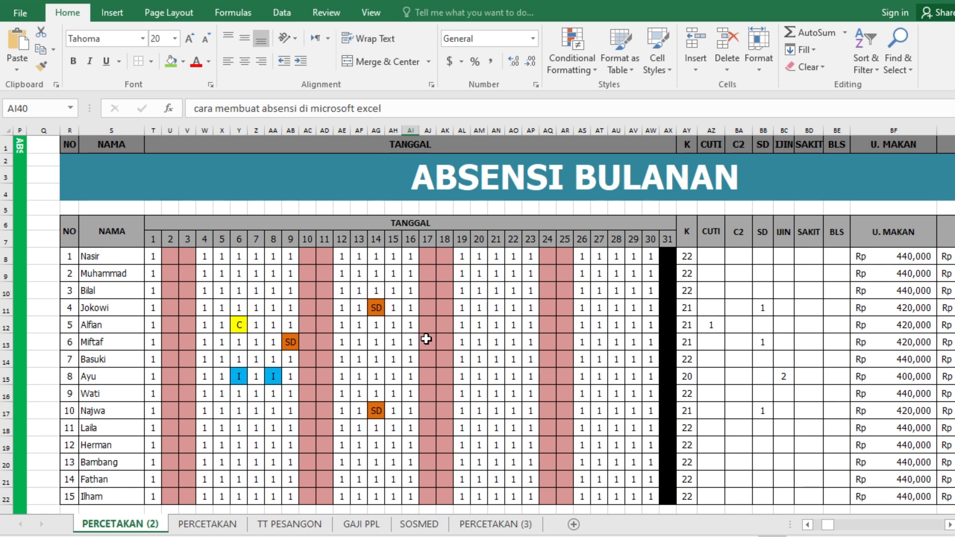
{"action": "scroll", "coordinate": [394, 337], "scroll_direction": "down", "scroll_amount": 1}
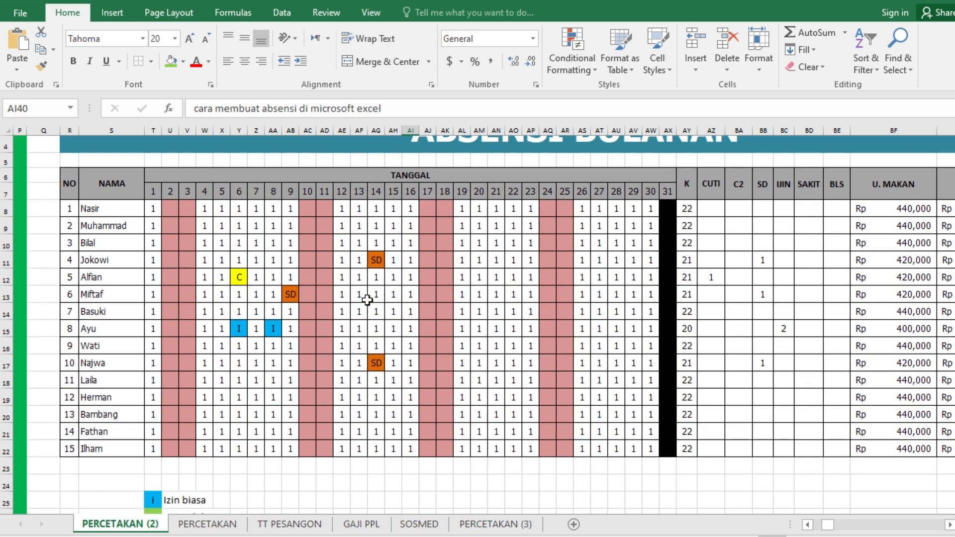
- On date 14 of the attendance table, enter C for employee 6 in AG13 and SD for employee 7 in AG14
{"action": "left_click", "coordinate": [376, 297]}
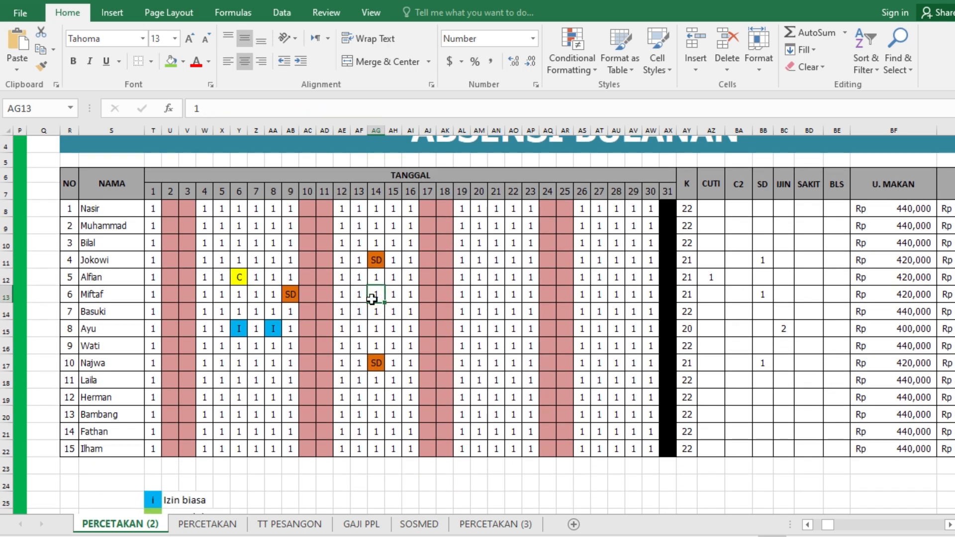
{"action": "type", "text": "C"}
{"action": "key", "text": "Return"}
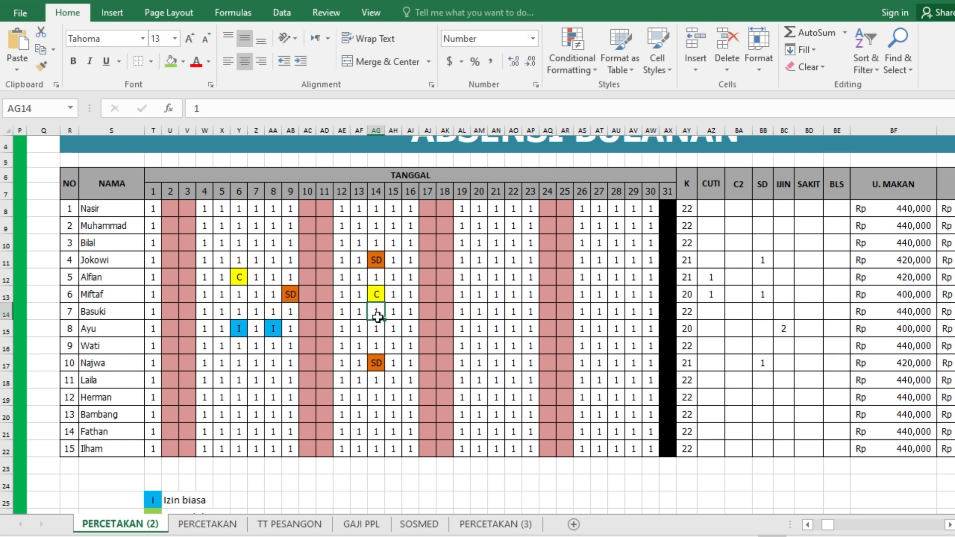
{"action": "type", "text": "SD"}
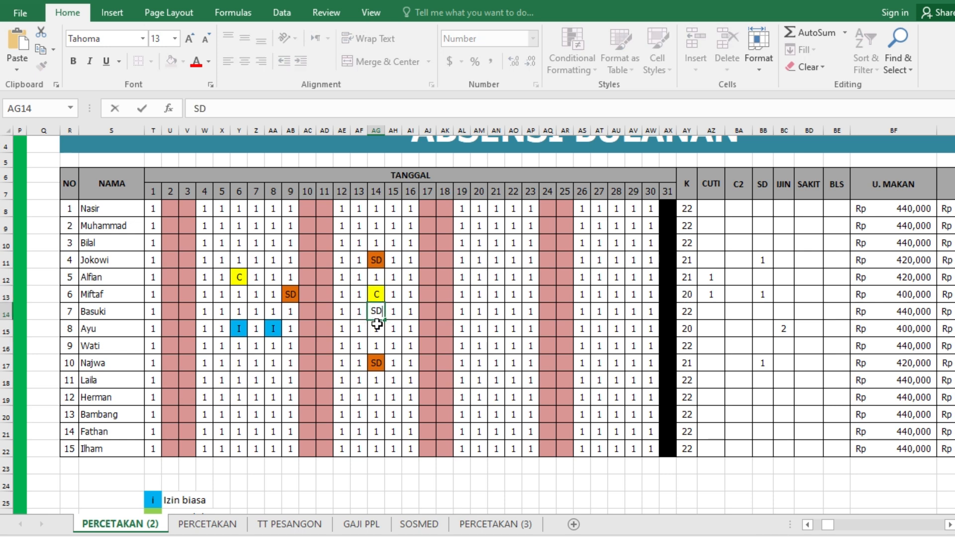
{"action": "key", "text": "Return"}
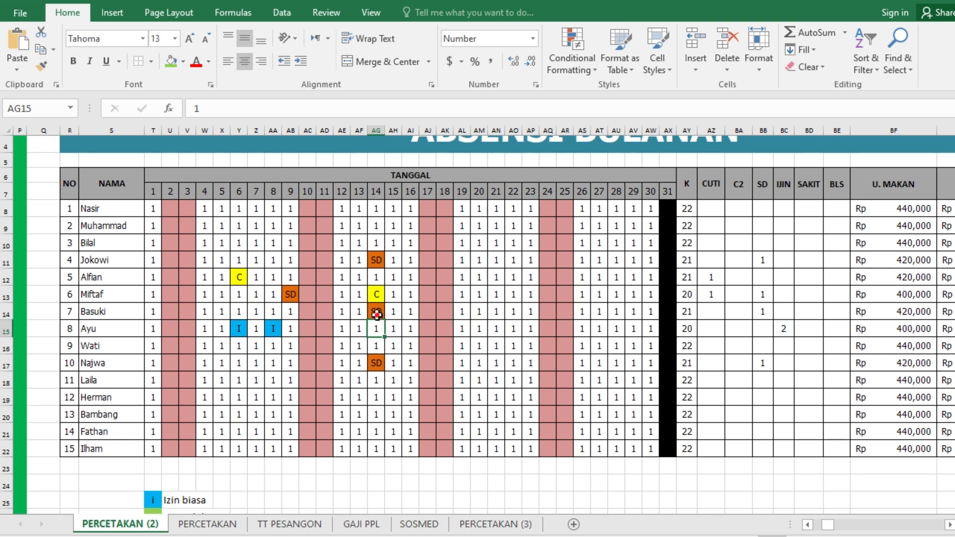
{"action": "left_click", "coordinate": [376, 313]}
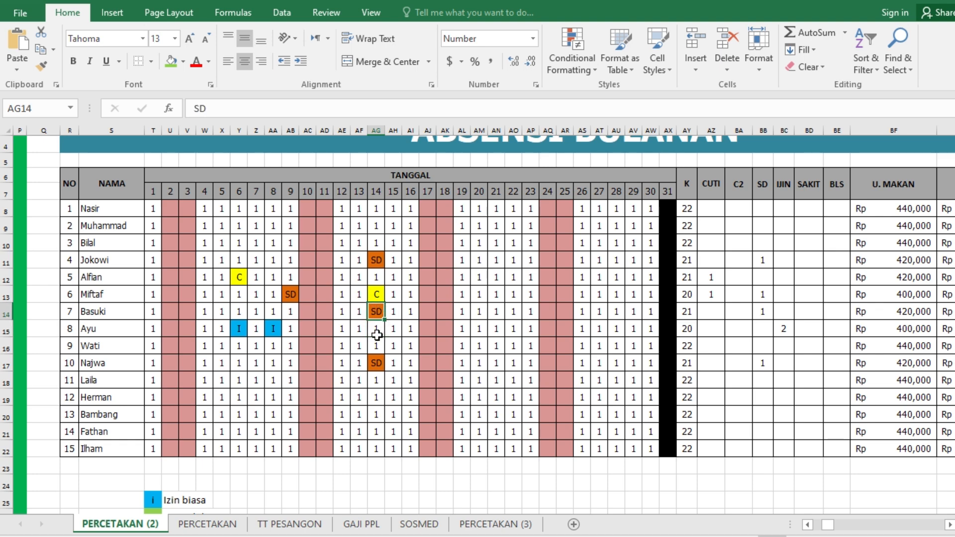
- Mark employee 2 as I on date 8 of the monthly attendance table, in cell AA9
{"action": "scroll", "coordinate": [559, 309], "scroll_direction": "up", "scroll_amount": 1}
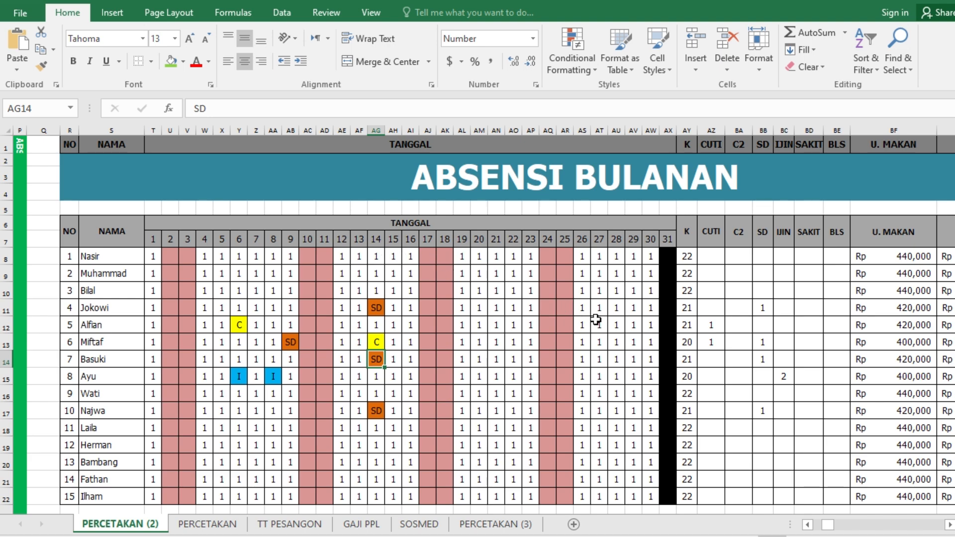
{"action": "scroll", "coordinate": [600, 321], "scroll_direction": "down", "scroll_amount": 1}
{"action": "scroll", "coordinate": [604, 325], "scroll_direction": "up", "scroll_amount": 1}
{"action": "left_click", "coordinate": [277, 276]}
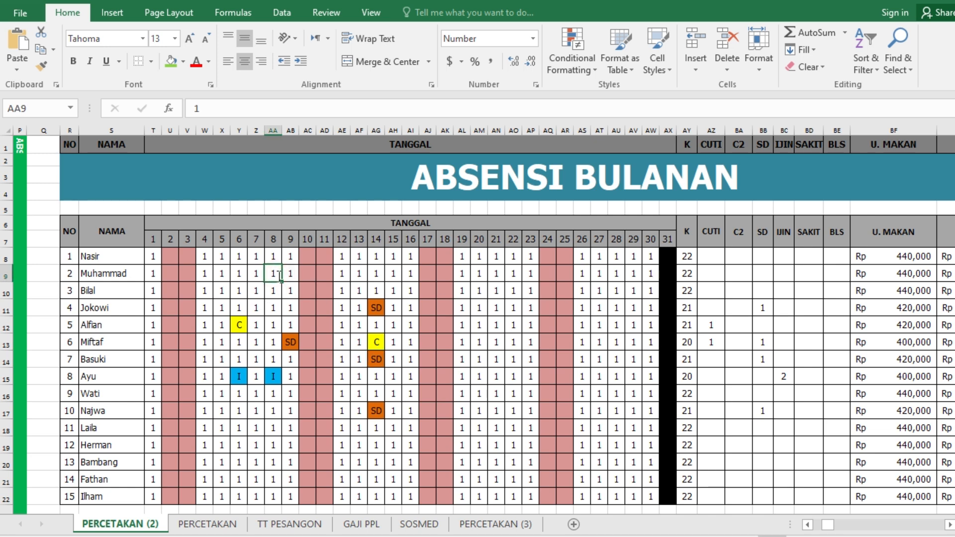
{"action": "type", "text": "I"}
{"action": "key", "text": "Return"}
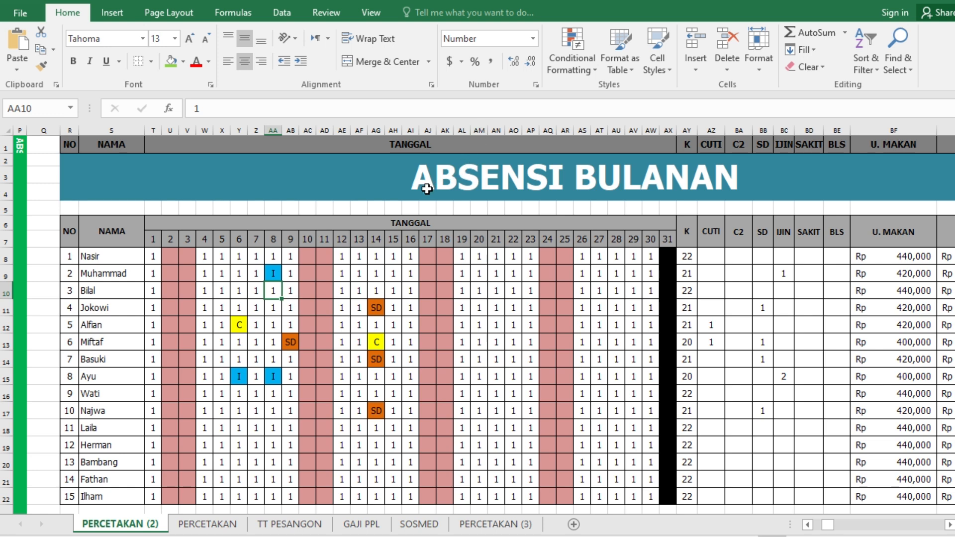
{"action": "left_click", "coordinate": [411, 208]}
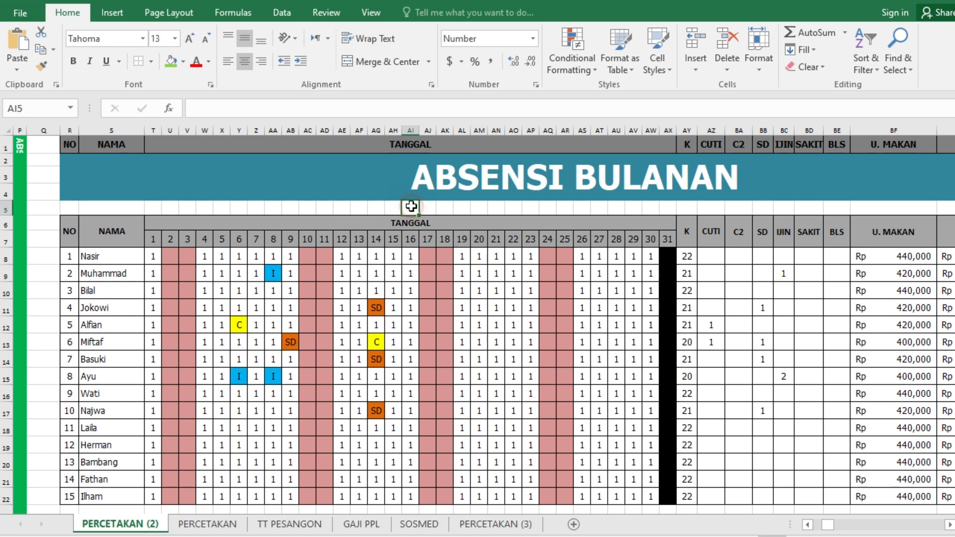
{"action": "left_click", "coordinate": [395, 290]}
{"action": "scroll", "coordinate": [590, 345], "scroll_direction": "down", "scroll_amount": 2}
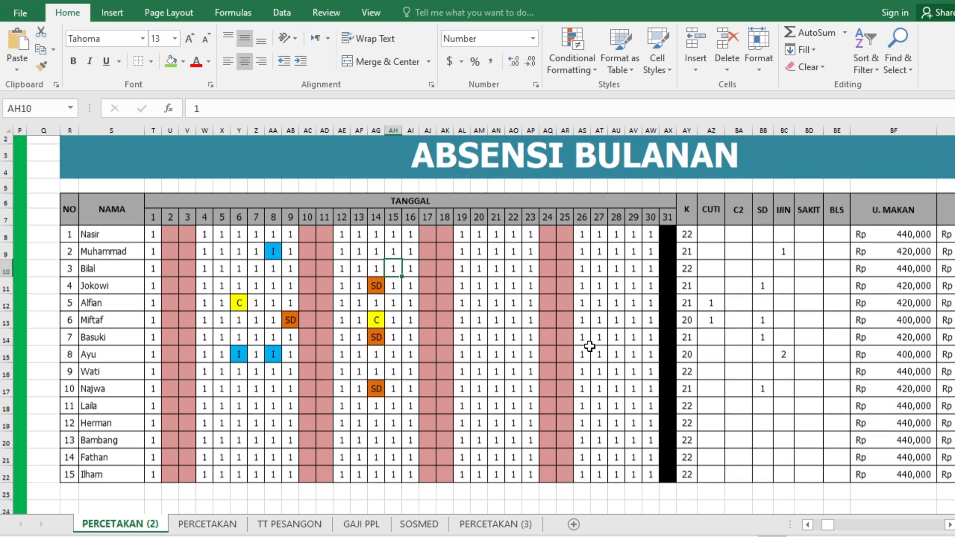
{"action": "scroll", "coordinate": [590, 345], "scroll_direction": "up", "scroll_amount": 2}
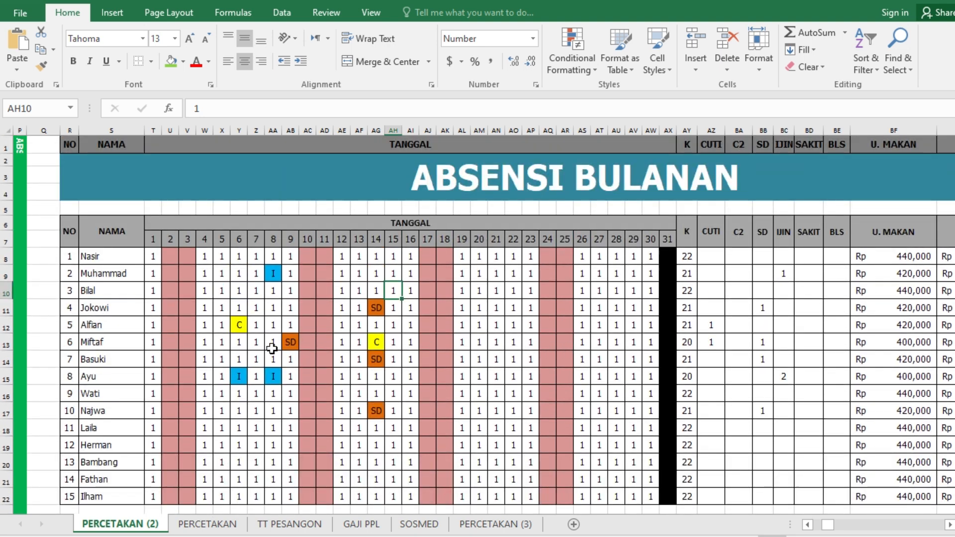
{"action": "left_click", "coordinate": [108, 261]}
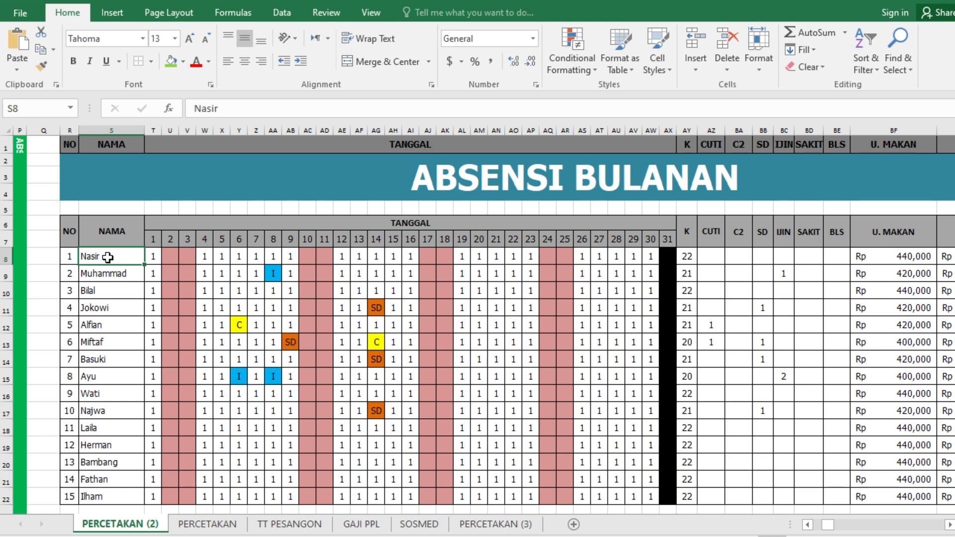
- On the PERCETAKAN (3) sheet, clear the NOMOR DENGAN RUMUS 2 numbering formulas in G7:G21
{"action": "left_click", "coordinate": [504, 526]}
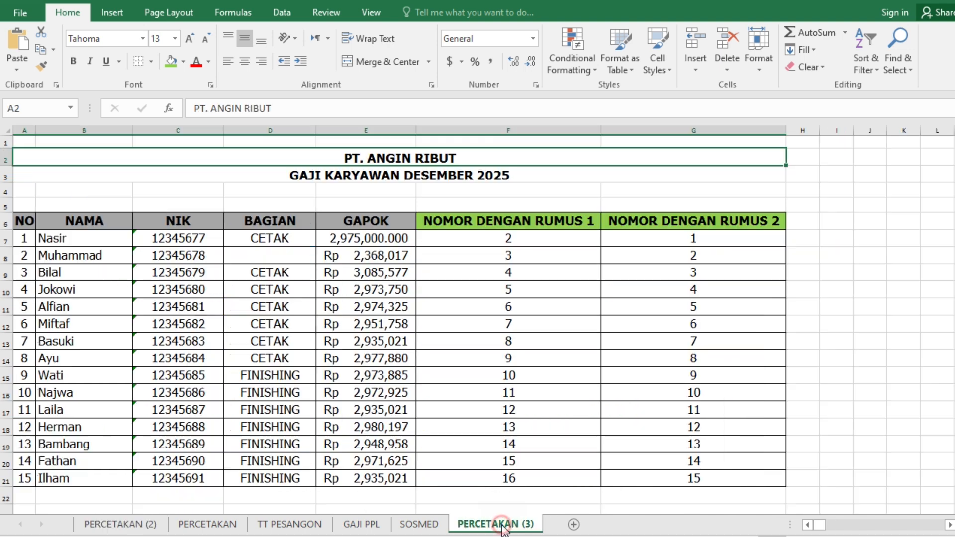
{"action": "left_click", "coordinate": [673, 240]}
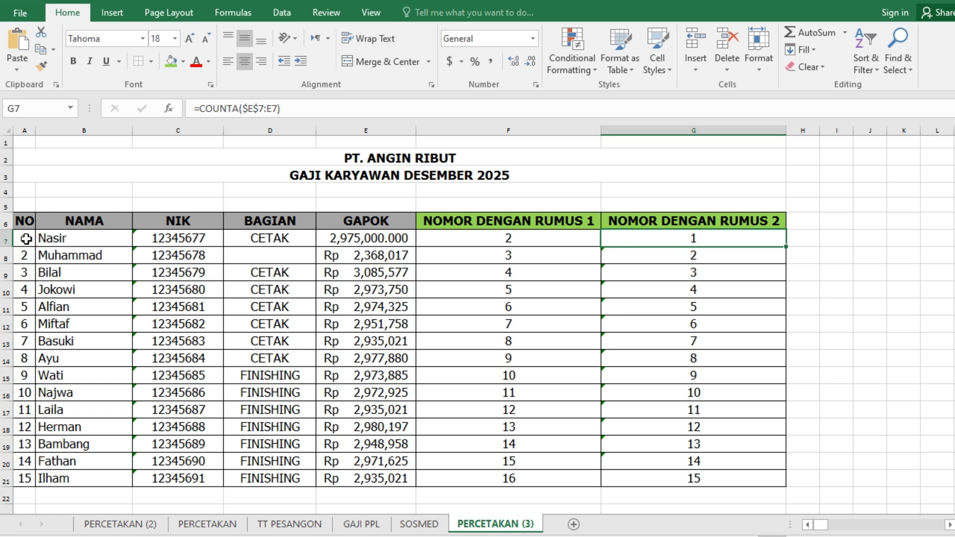
{"action": "left_click_drag", "start_coordinate": [26, 239], "coordinate": [25, 478]}
{"action": "left_click", "coordinate": [674, 239]}
{"action": "left_click_drag", "start_coordinate": [674, 239], "coordinate": [673, 478]}
{"action": "key", "text": "Delete"}
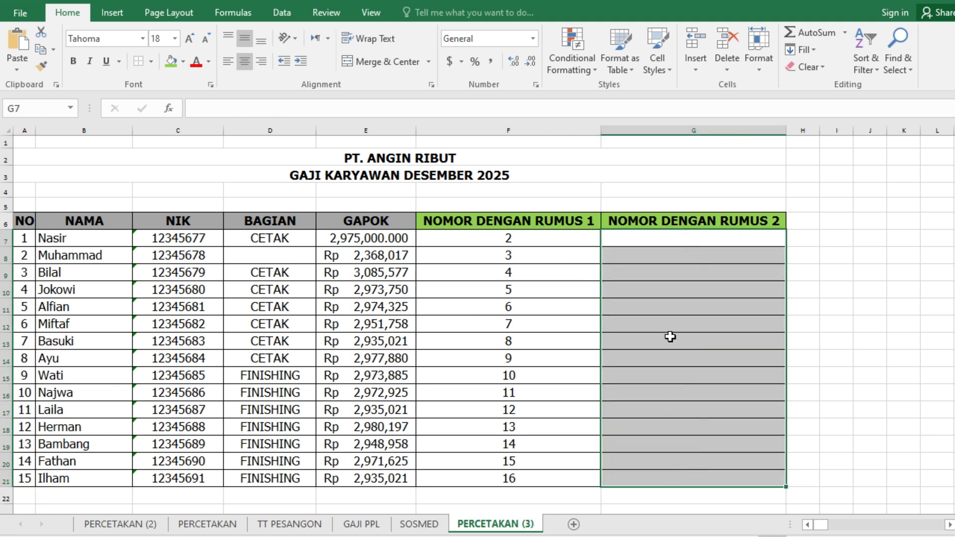
- Enter the formula =A7 in G7 and fill it down the NOMOR DENGAN RUMUS 2 column through G21
{"action": "left_click", "coordinate": [670, 235]}
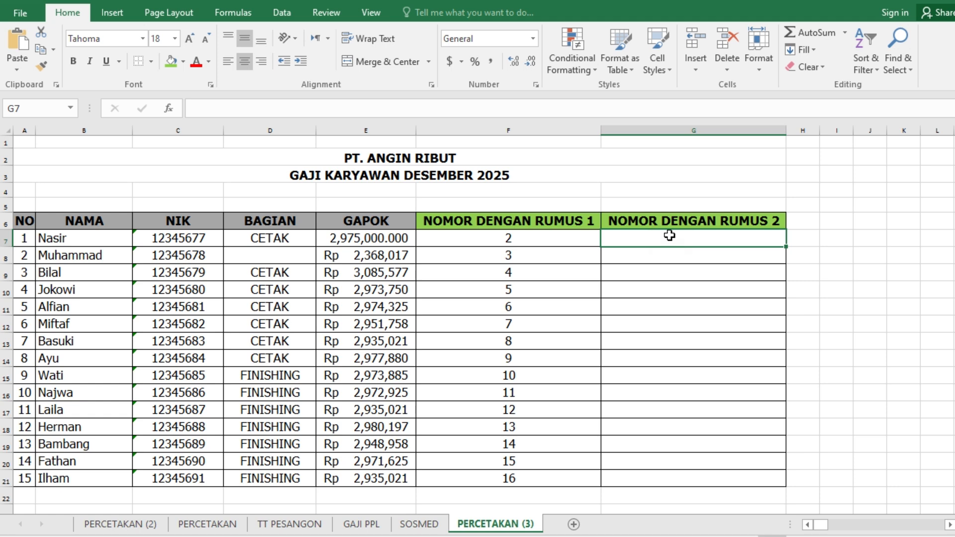
{"action": "type", "text": "="}
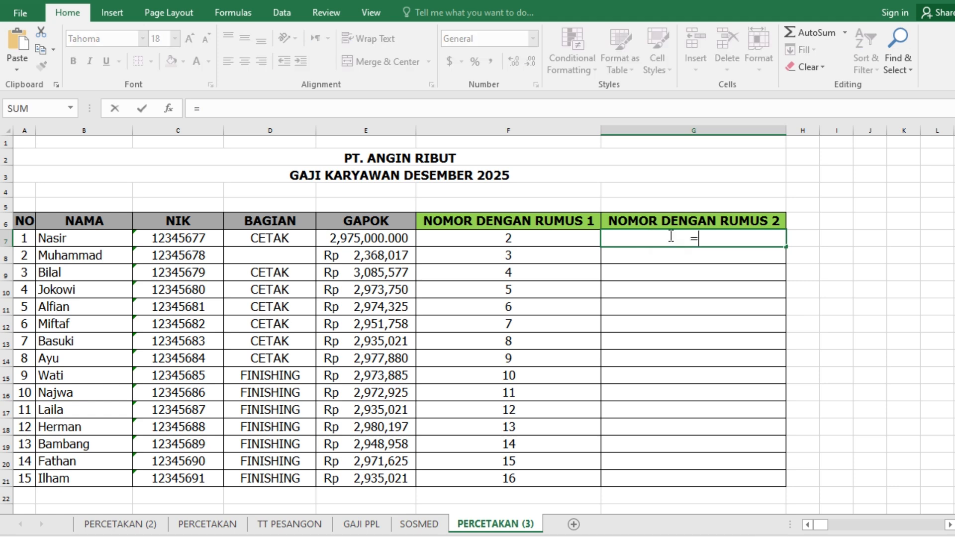
{"action": "left_click", "coordinate": [23, 239]}
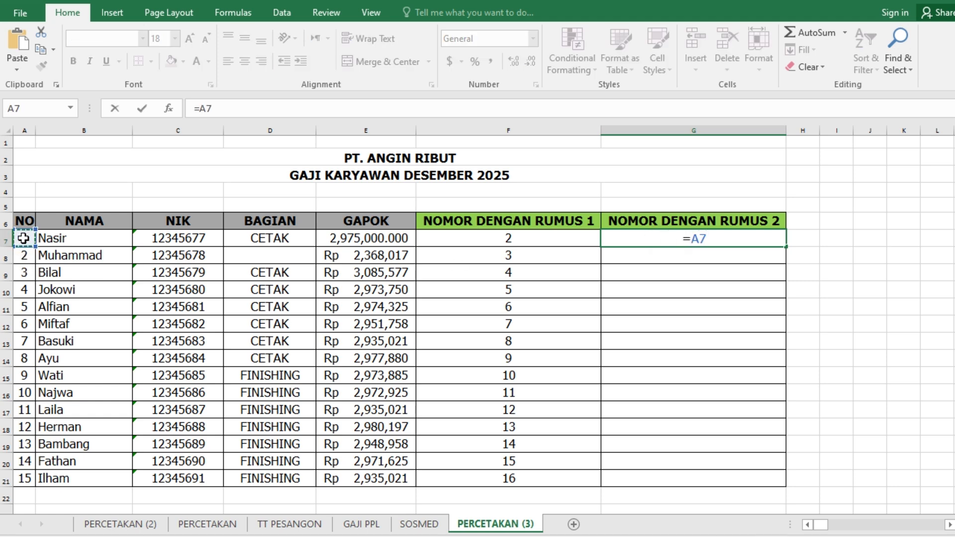
{"action": "key", "text": "Return"}
{"action": "left_click", "coordinate": [716, 238]}
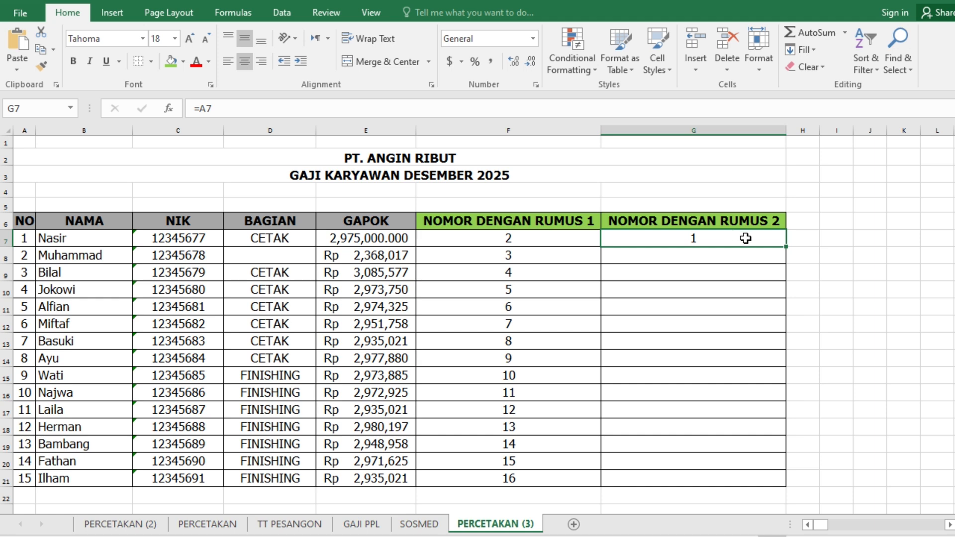
{"action": "double_click", "coordinate": [786, 248]}
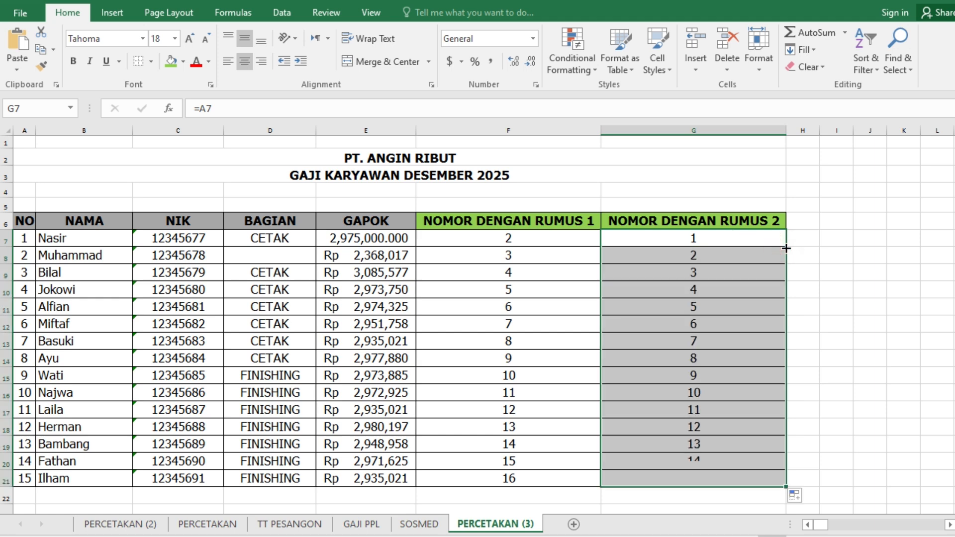
- Compare G7 with the NO column numbers in A7:A21, and fill its reference down through G21 again
{"action": "left_click", "coordinate": [664, 232]}
{"action": "left_click", "coordinate": [23, 238]}
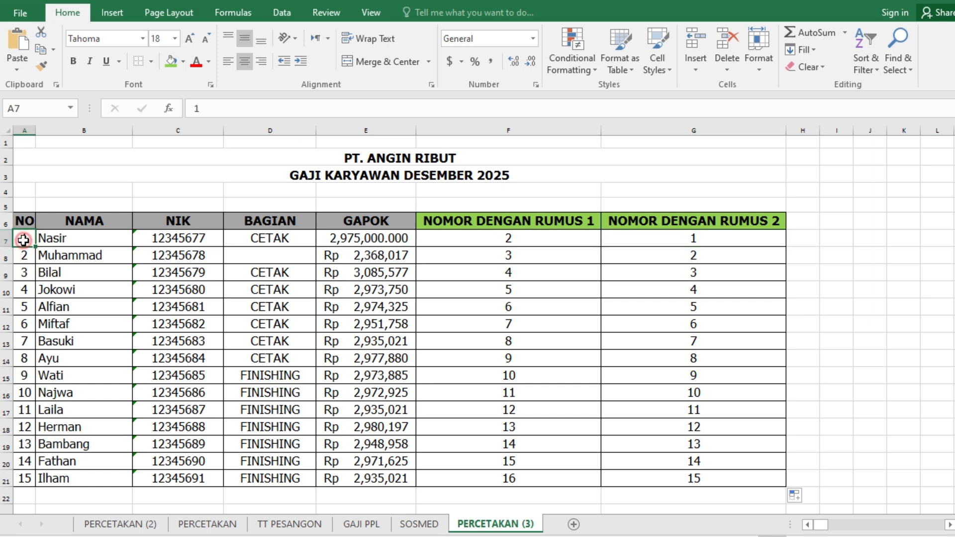
{"action": "left_click_drag", "start_coordinate": [21, 238], "coordinate": [26, 481]}
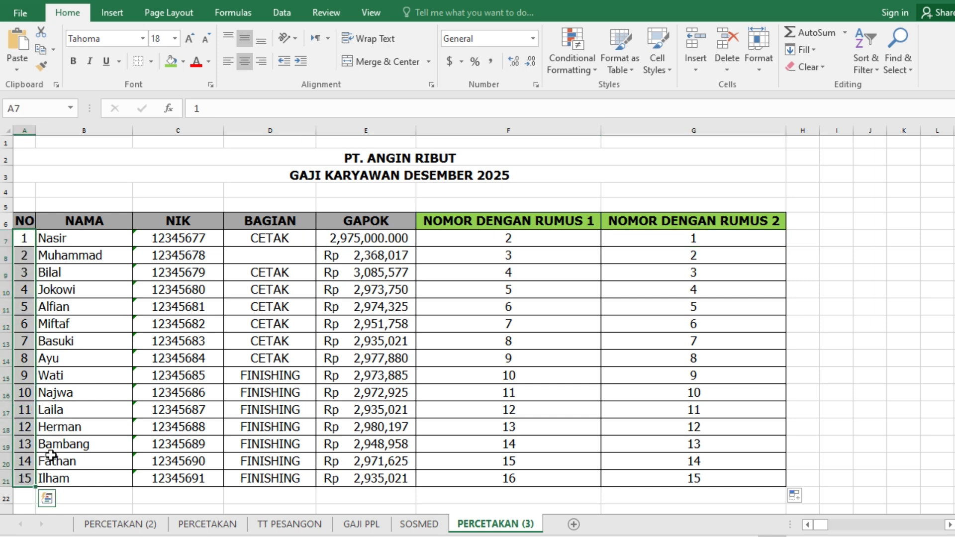
{"action": "left_click", "coordinate": [704, 233]}
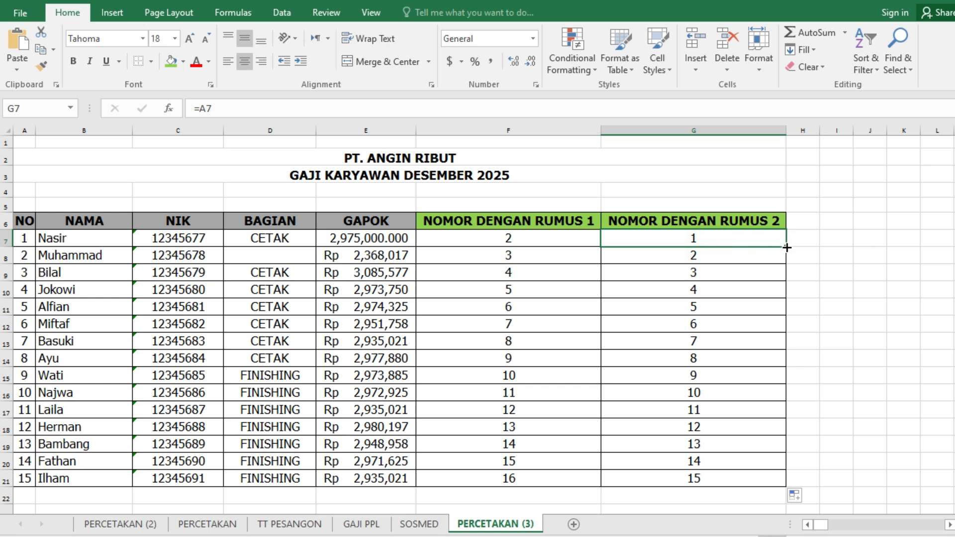
{"action": "double_click", "coordinate": [786, 246]}
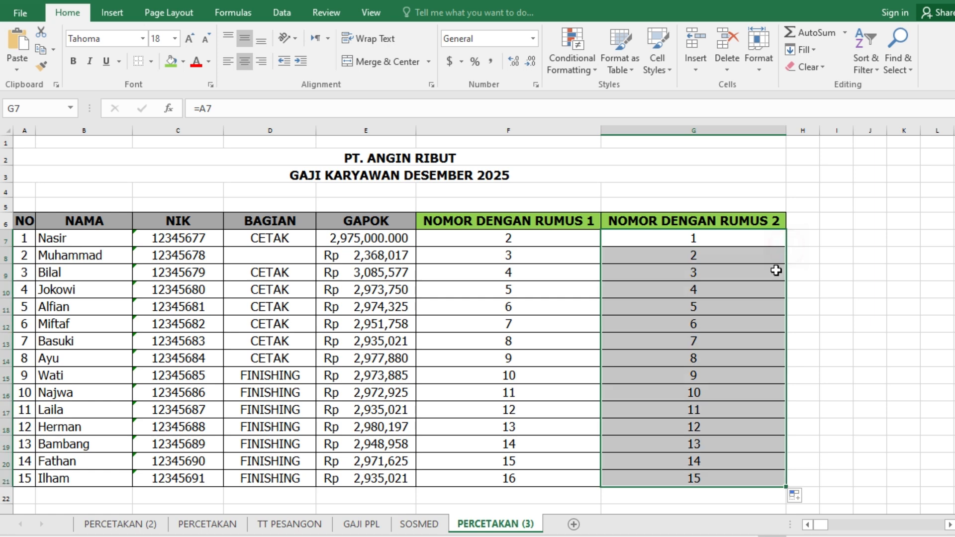
- Clear G8:G21 and refill the range with the reference formula from G7
{"action": "left_click", "coordinate": [725, 458]}
{"action": "left_click_drag", "start_coordinate": [708, 260], "coordinate": [691, 476]}
{"action": "key", "text": "Delete"}
{"action": "left_click", "coordinate": [696, 241]}
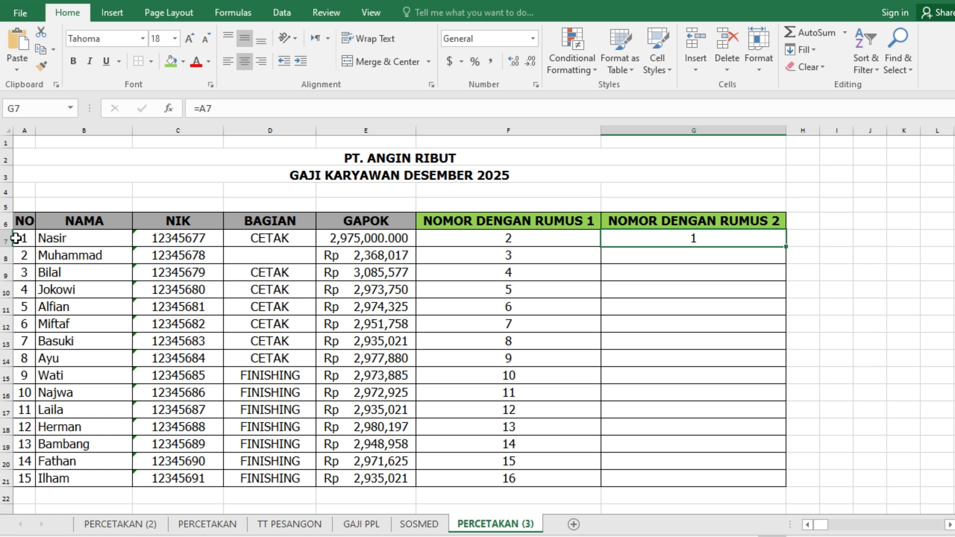
{"action": "double_click", "coordinate": [787, 247]}
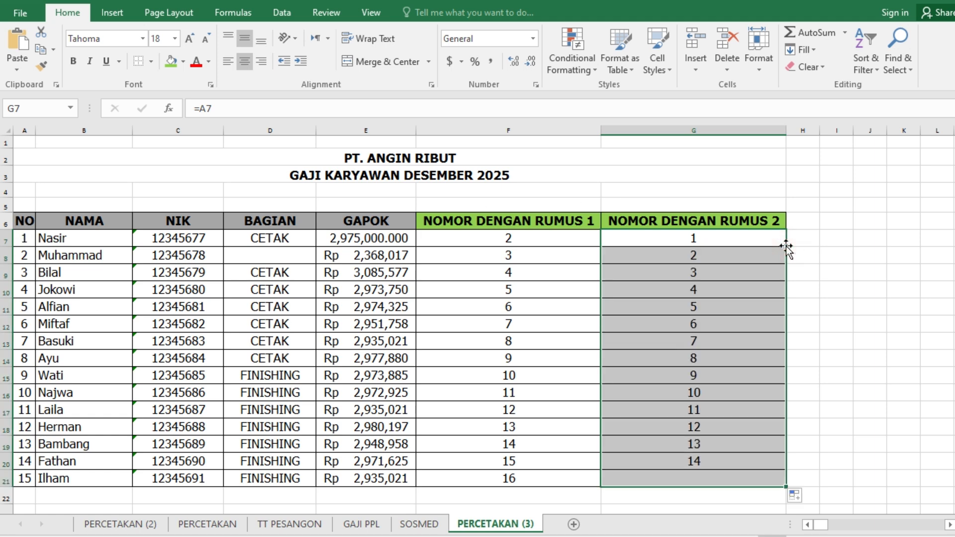
- Examine the cell references used in the G21, G8 and G7 formulas
{"action": "left_click", "coordinate": [721, 473]}
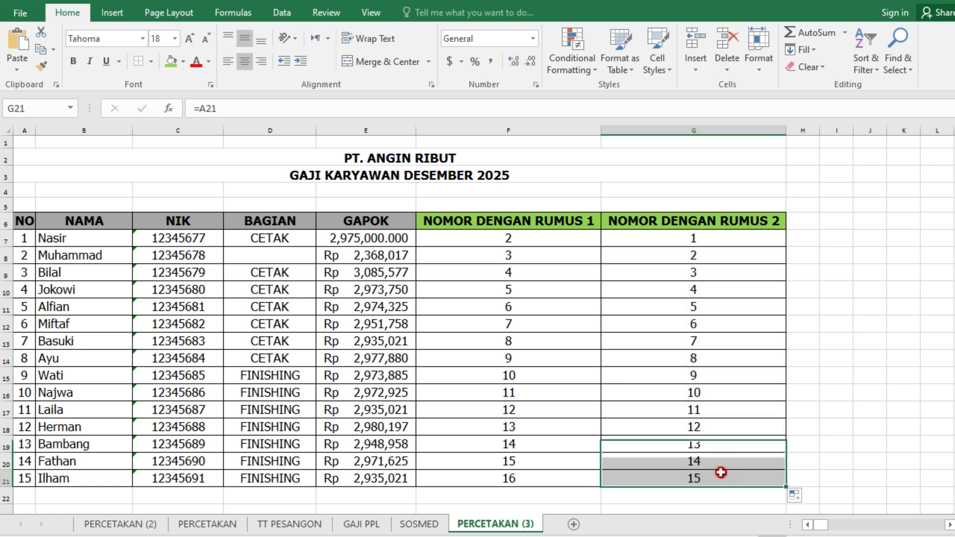
{"action": "left_click", "coordinate": [694, 255]}
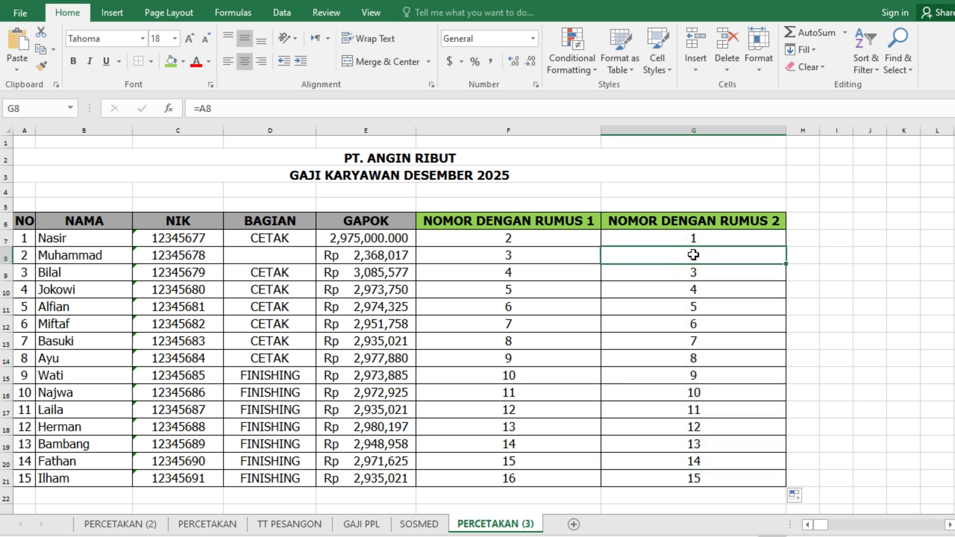
{"action": "left_click", "coordinate": [699, 236]}
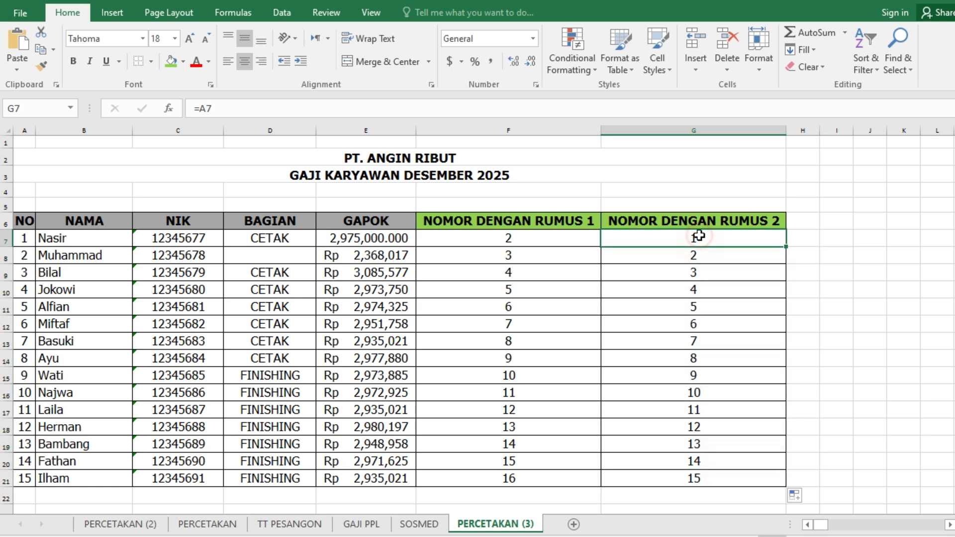